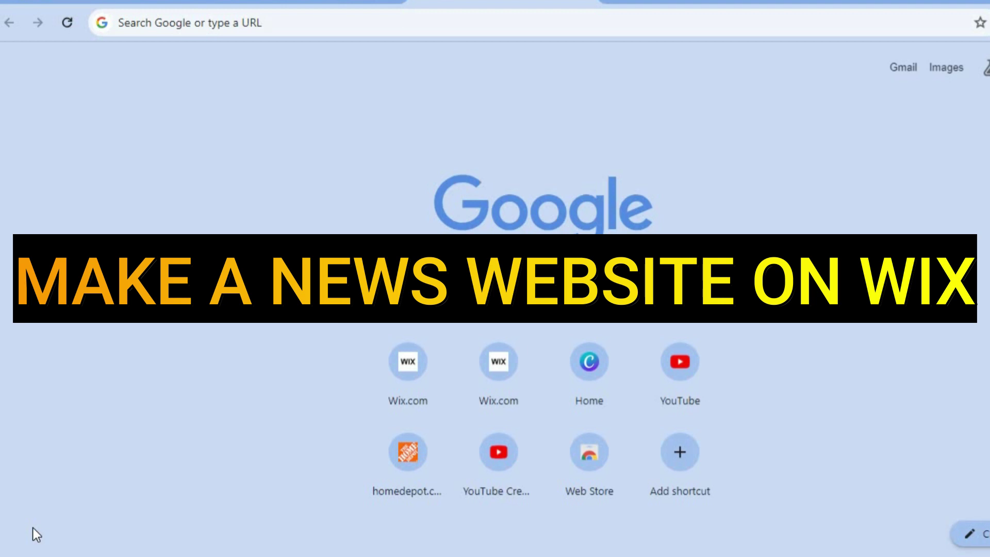
- Go to the Editor X sites dashboard and start a new site with Create New
{"action": "left_click", "coordinate": [274, 4]}
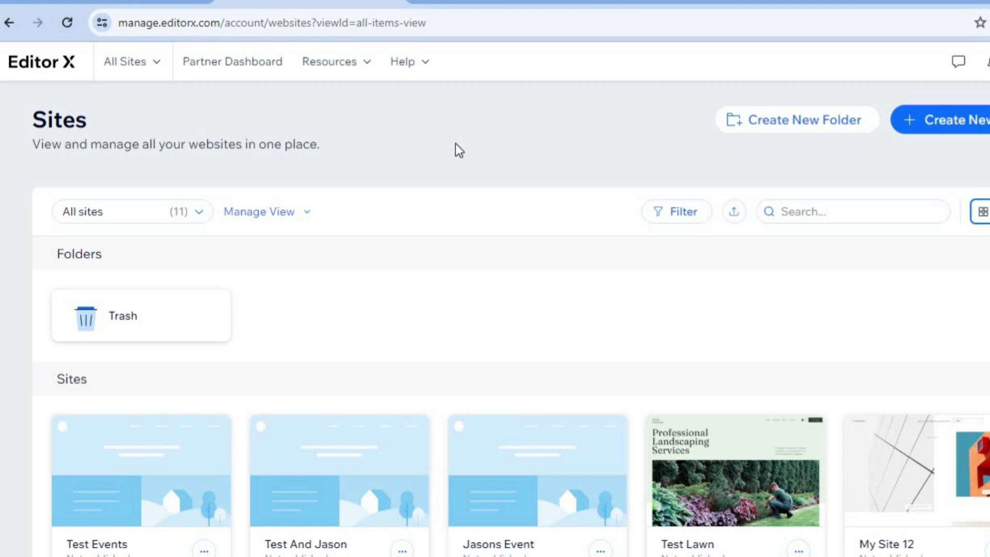
{"action": "left_click", "coordinate": [943, 121]}
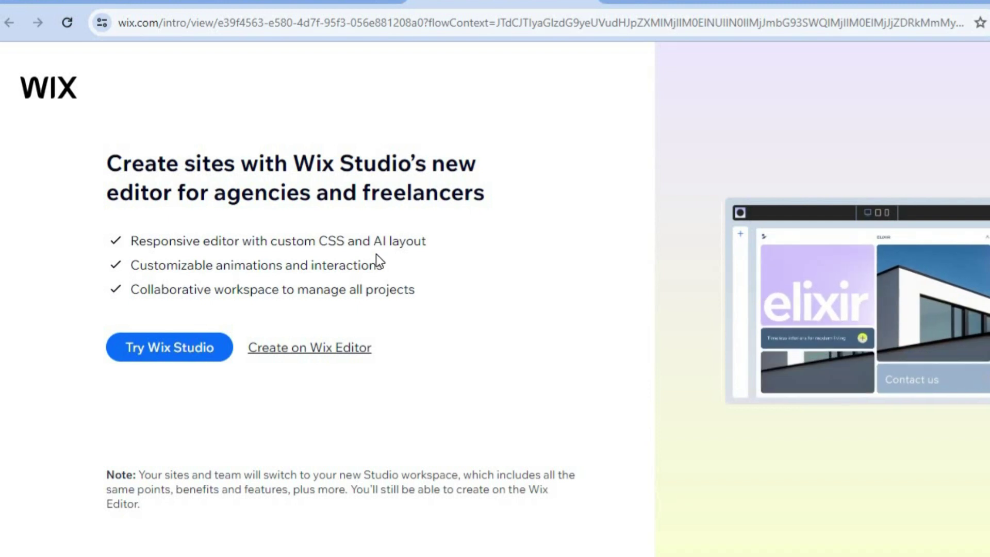
- Choose Create on Wix Editor and skip the AI assistant with 'Set up without AI'
{"action": "left_click", "coordinate": [330, 353]}
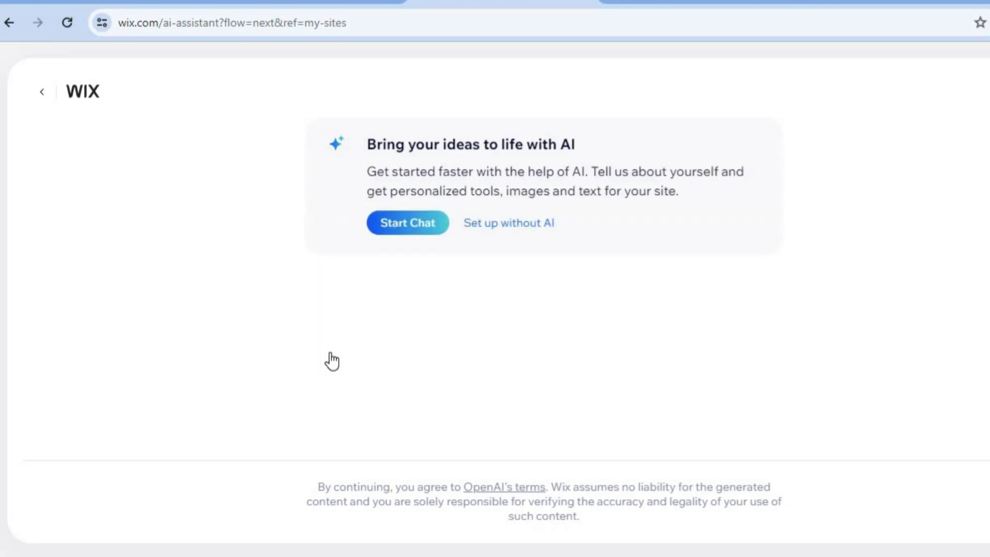
{"action": "left_click", "coordinate": [526, 233]}
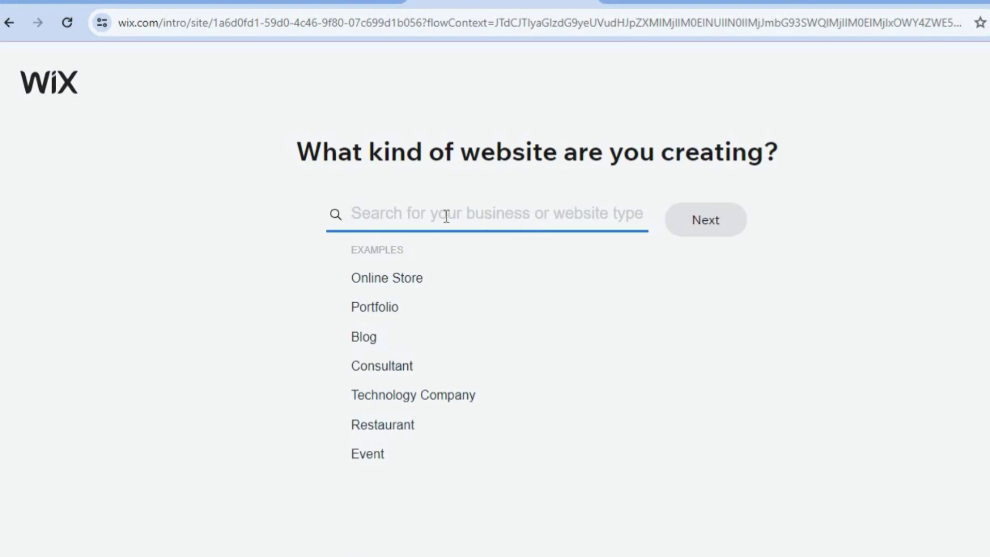
- Pick News Blog as the website type and enter 'test news' as the site name
{"action": "type", "text": "n"}
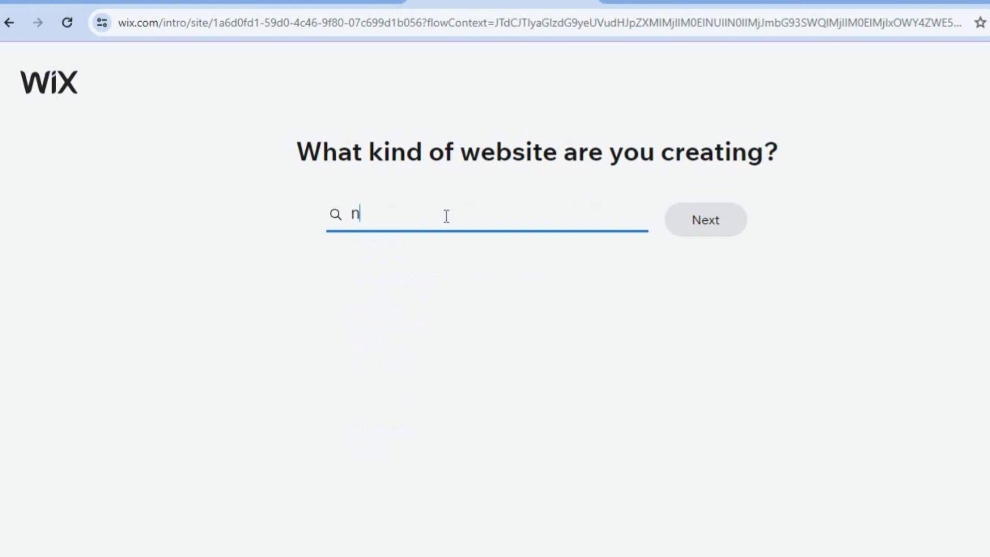
{"action": "type", "text": "ews"}
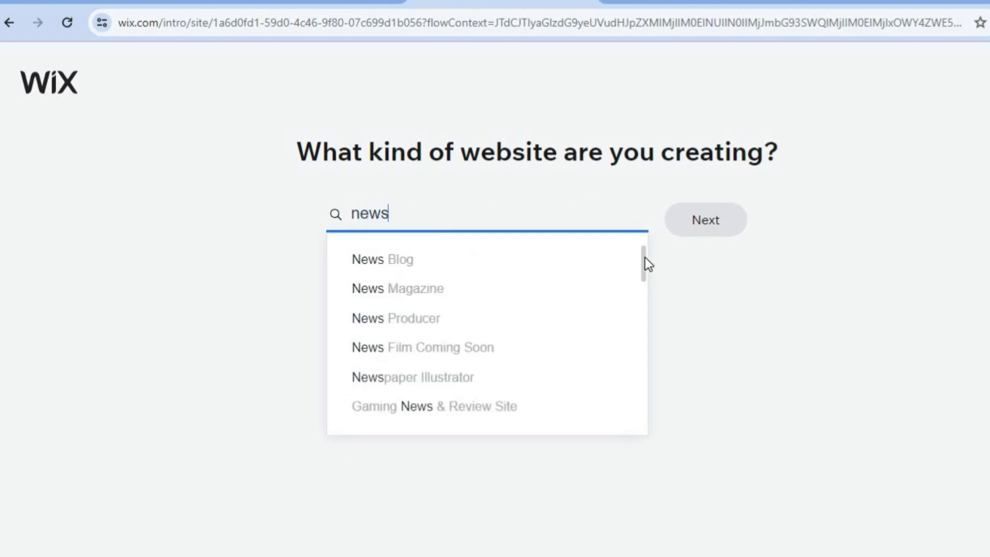
{"action": "scroll", "coordinate": [644, 262], "scroll_direction": "down", "scroll_amount": 3}
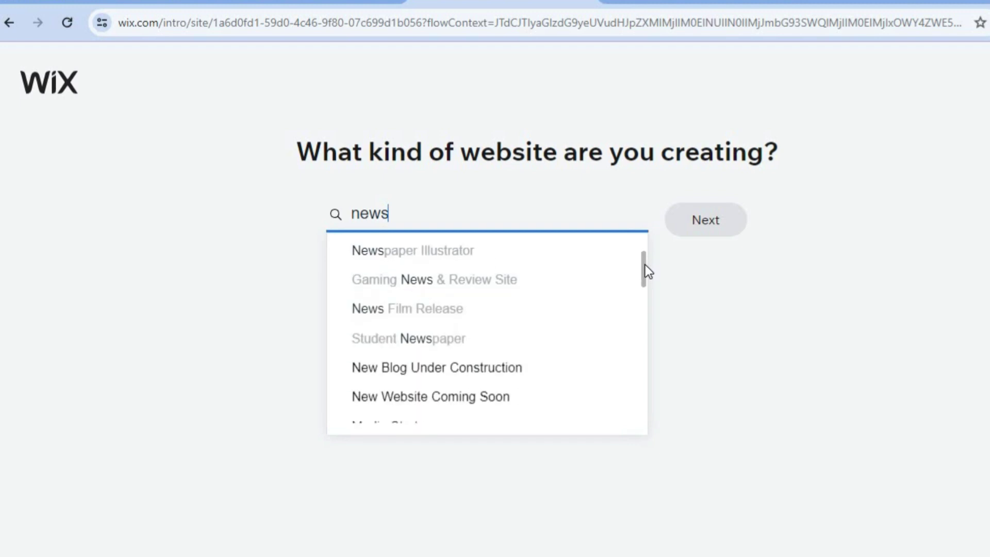
{"action": "scroll", "coordinate": [646, 258], "scroll_direction": "up", "scroll_amount": 3}
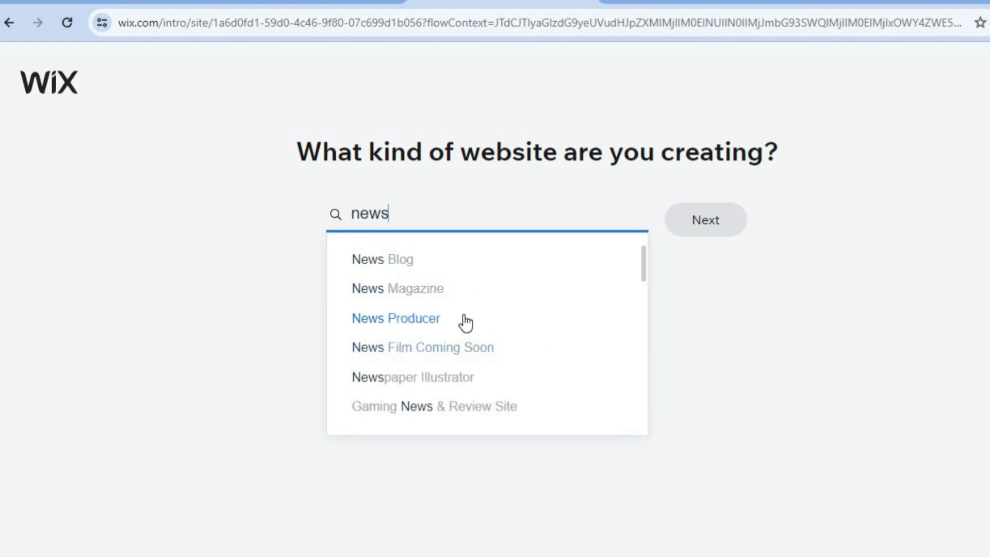
{"action": "left_click", "coordinate": [419, 258]}
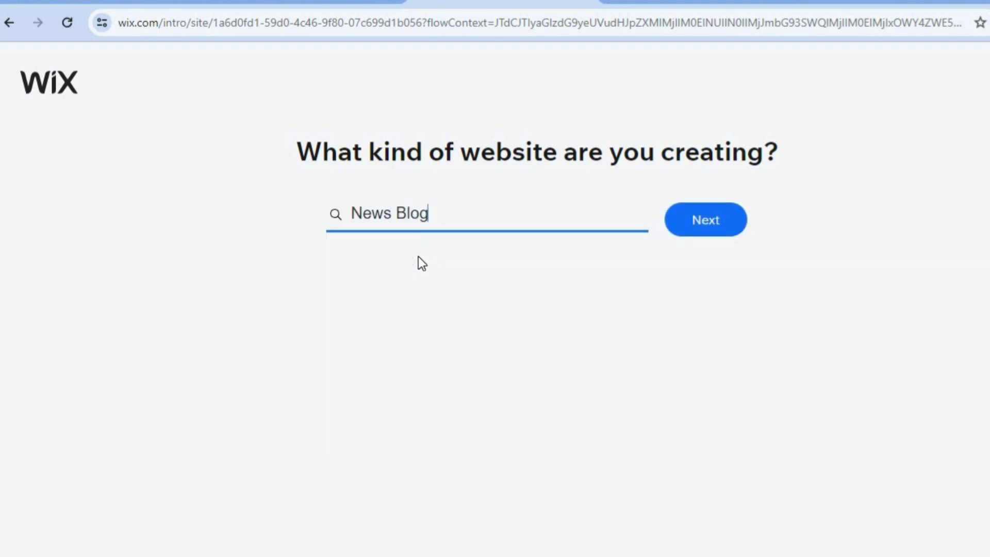
{"action": "left_click", "coordinate": [721, 220]}
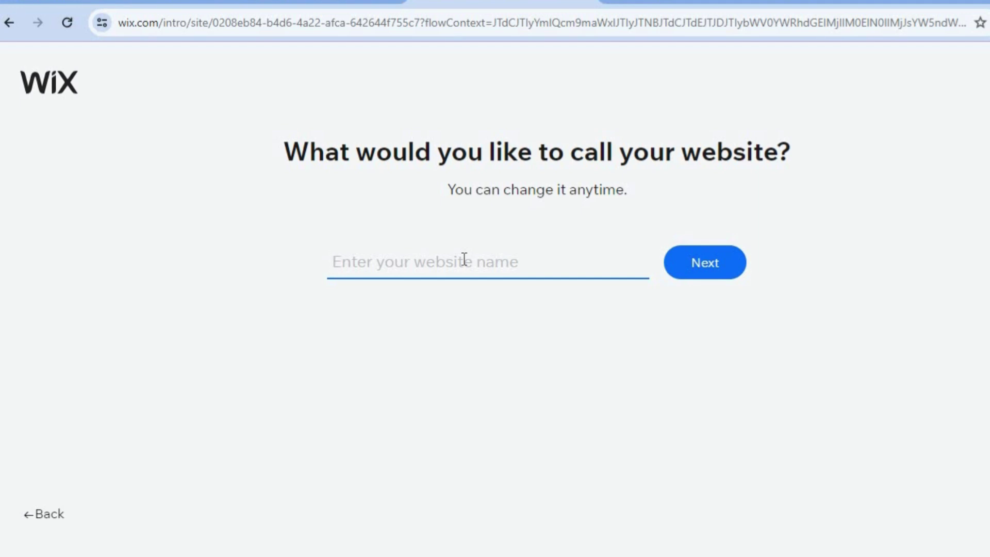
{"action": "type", "text": "test"}
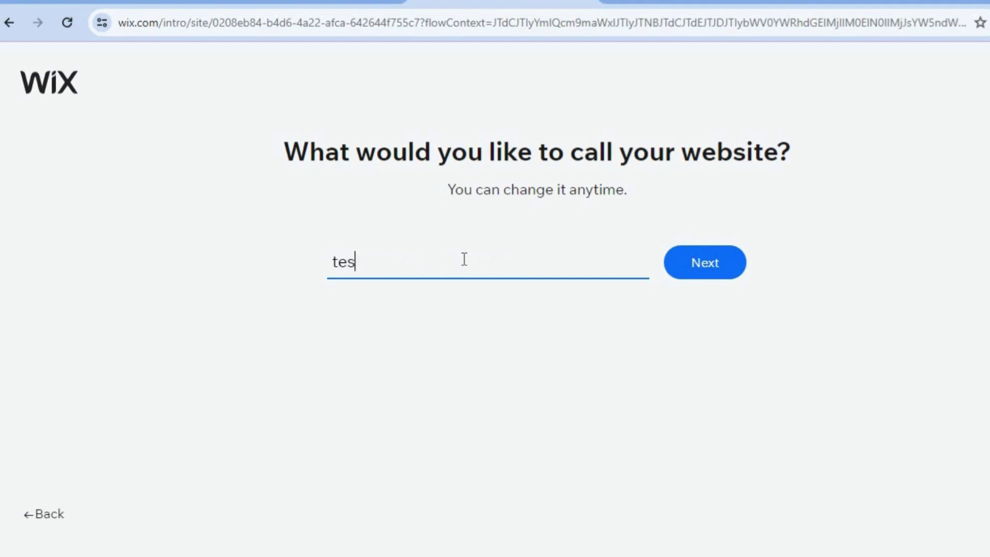
{"action": "type", "text": " news"}
- Confirm the name, keep Blog, Chat and Instagram Feed features, and begin with a template
{"action": "left_click", "coordinate": [706, 270]}
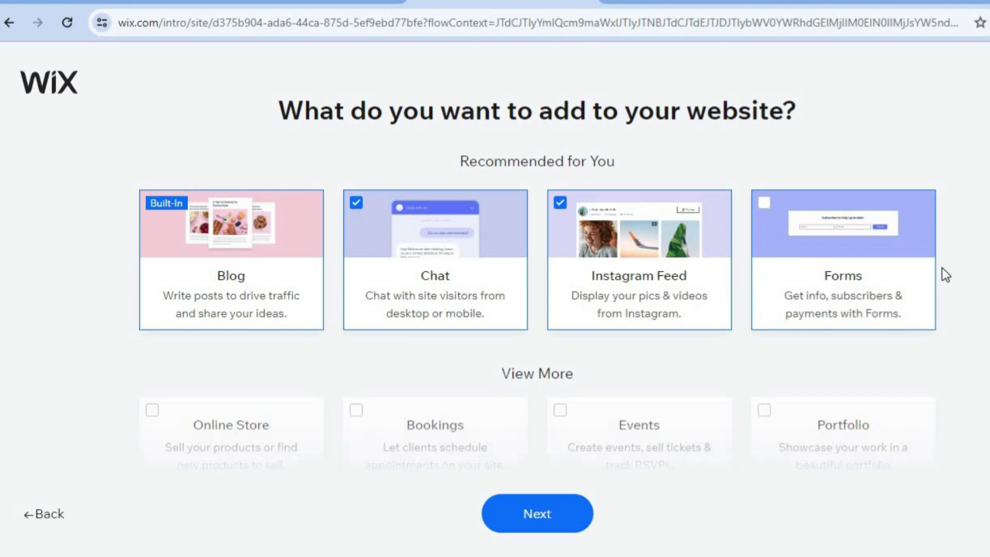
{"action": "scroll", "coordinate": [959, 271], "scroll_direction": "down", "scroll_amount": 4}
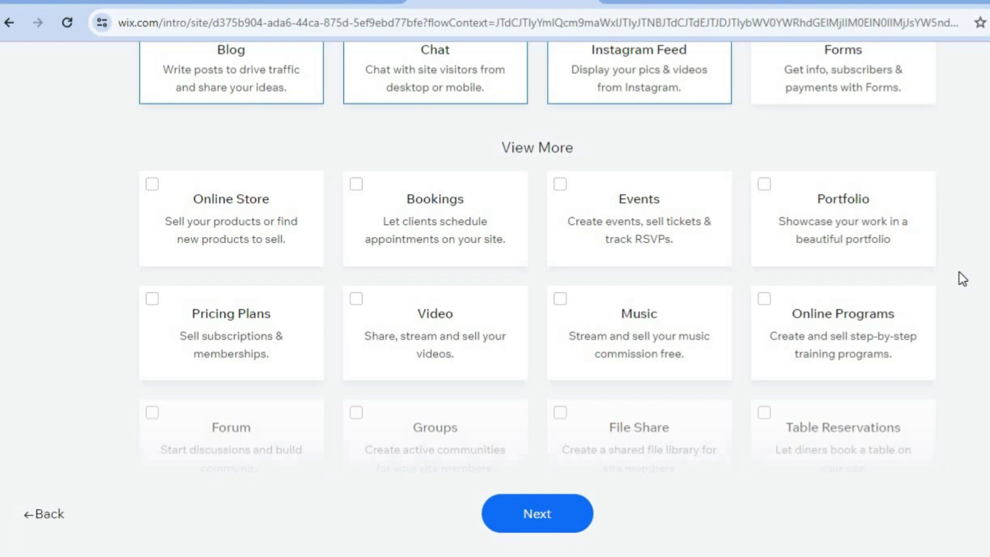
{"action": "scroll", "coordinate": [962, 278], "scroll_direction": "down", "scroll_amount": 3}
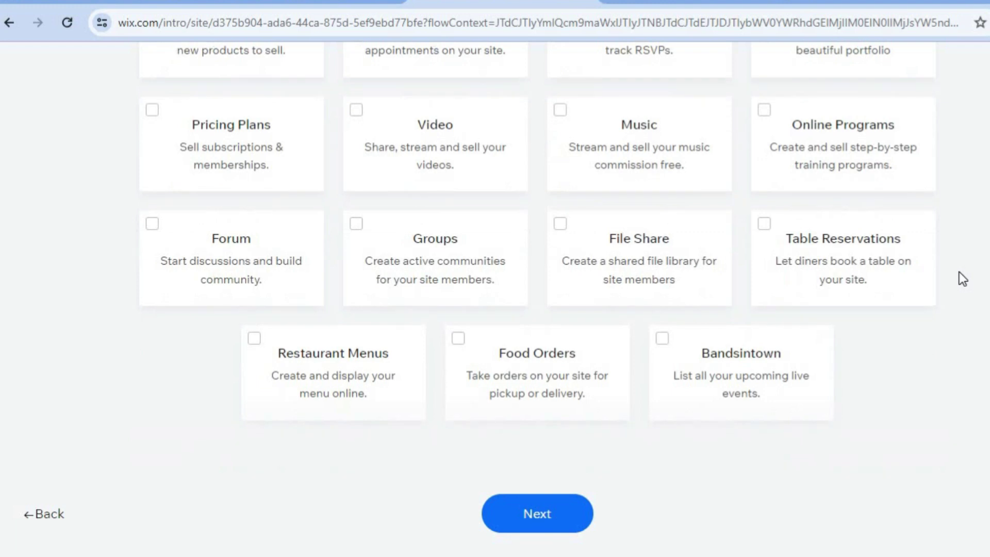
{"action": "scroll", "coordinate": [962, 279], "scroll_direction": "up", "scroll_amount": 2}
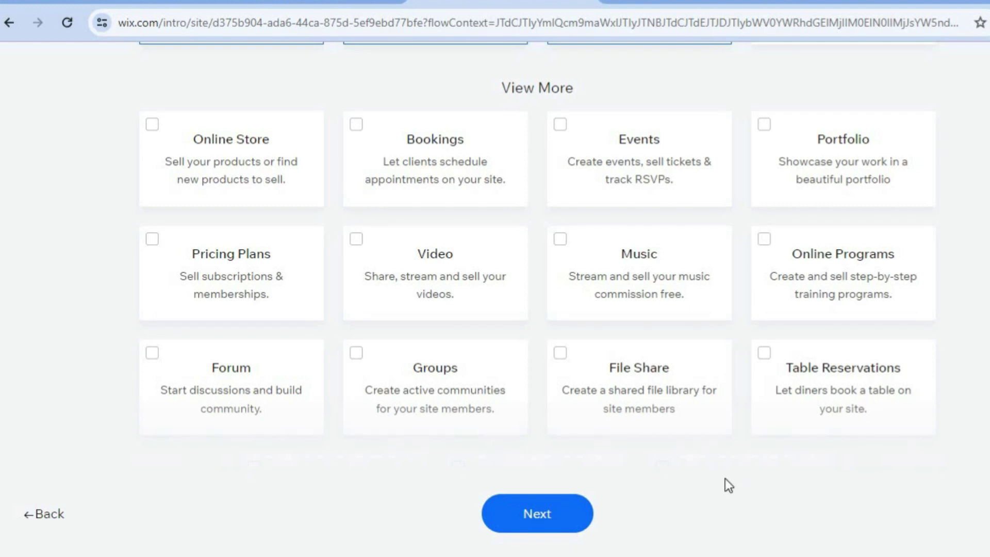
{"action": "left_click", "coordinate": [547, 526]}
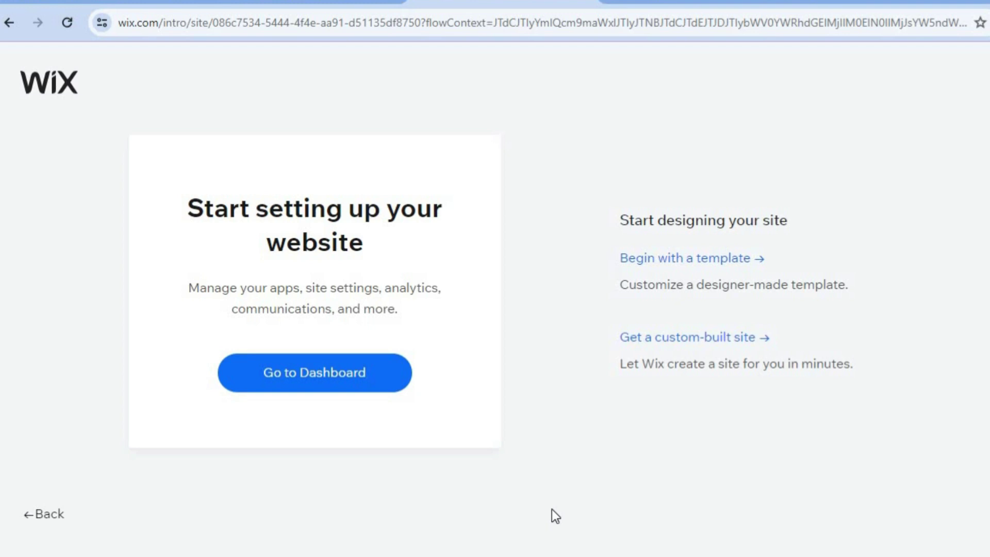
{"action": "left_click", "coordinate": [648, 260]}
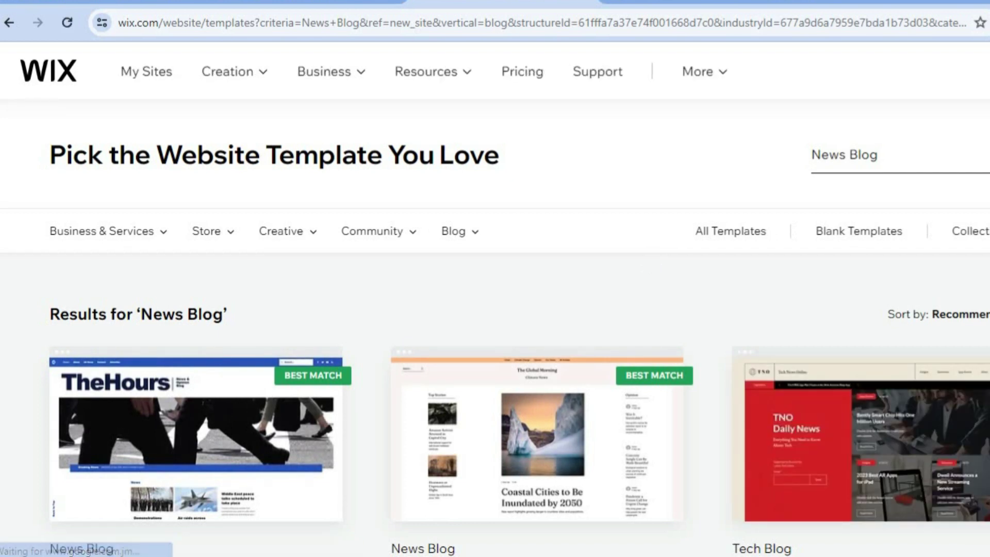
- Browse the News Blog template results and open TheHours template in the Editor
{"action": "scroll", "coordinate": [651, 263], "scroll_direction": "down", "scroll_amount": 2}
{"action": "scroll", "coordinate": [495, 297], "scroll_direction": "down", "scroll_amount": 2}
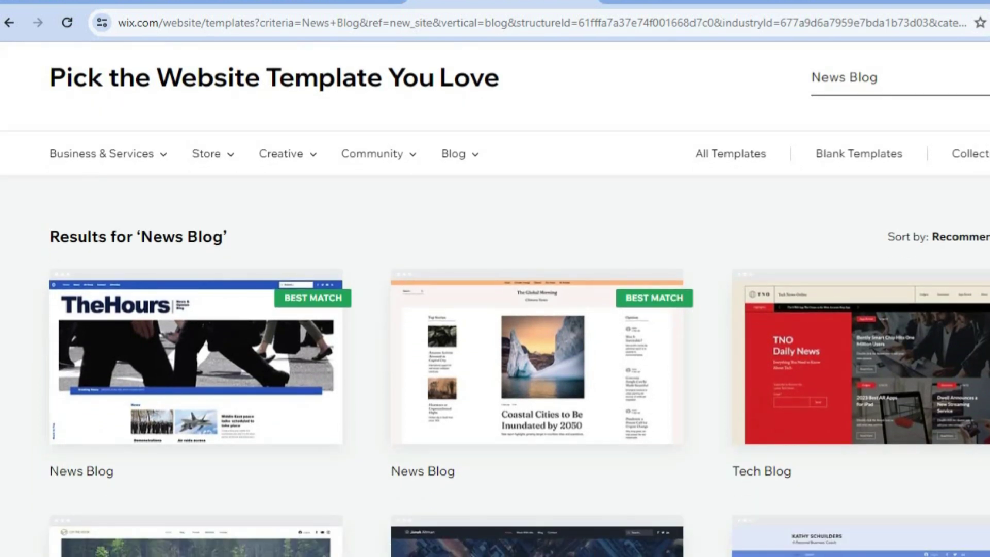
{"action": "scroll", "coordinate": [495, 303], "scroll_direction": "down", "scroll_amount": 1}
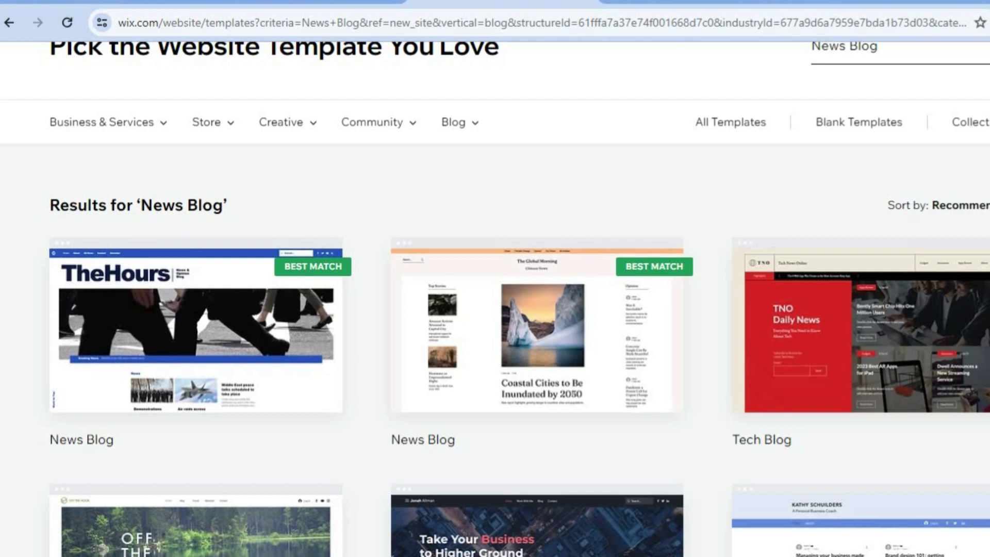
{"action": "scroll", "coordinate": [495, 299], "scroll_direction": "down", "scroll_amount": 15}
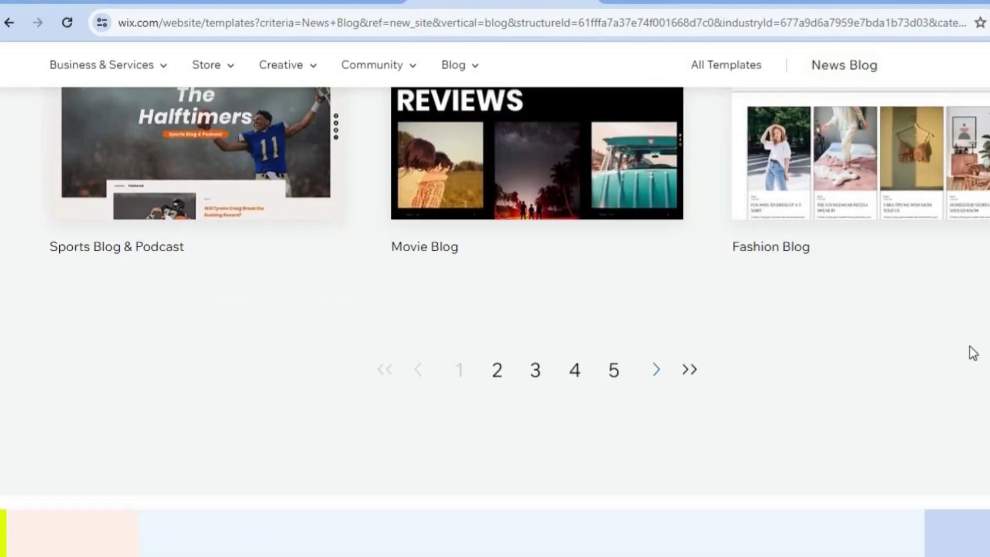
{"action": "scroll", "coordinate": [495, 309], "scroll_direction": "up", "scroll_amount": 15}
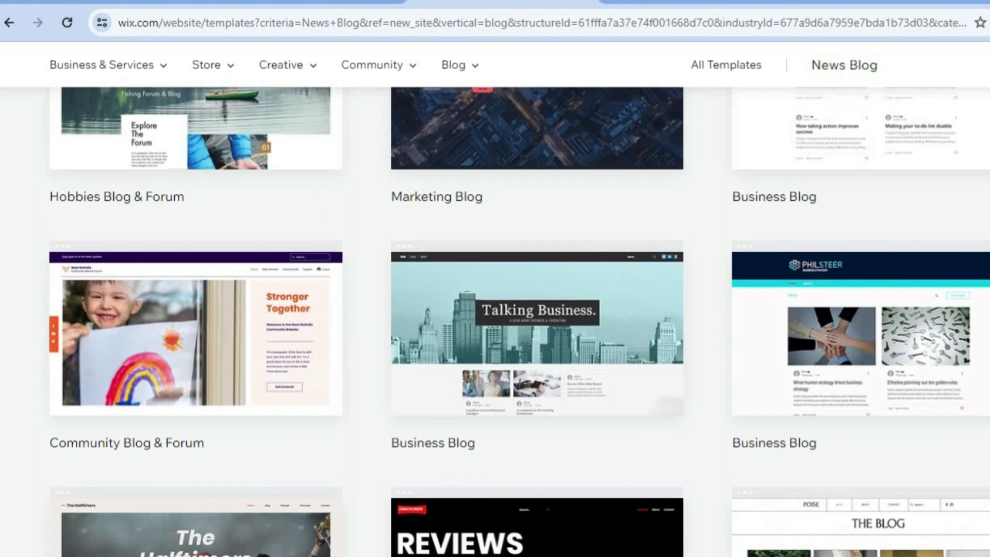
{"action": "scroll", "coordinate": [519, 331], "scroll_direction": "up", "scroll_amount": 3}
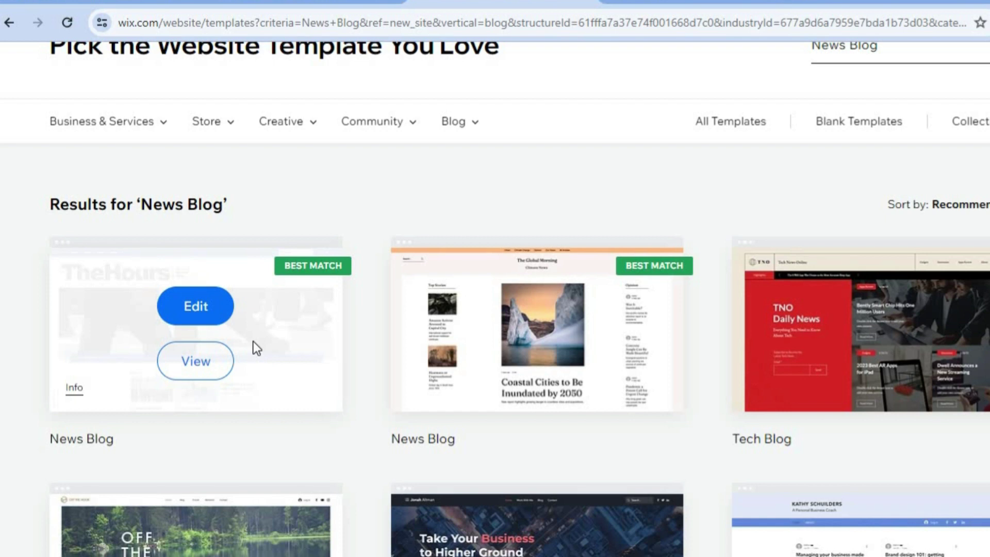
{"action": "left_click", "coordinate": [194, 315]}
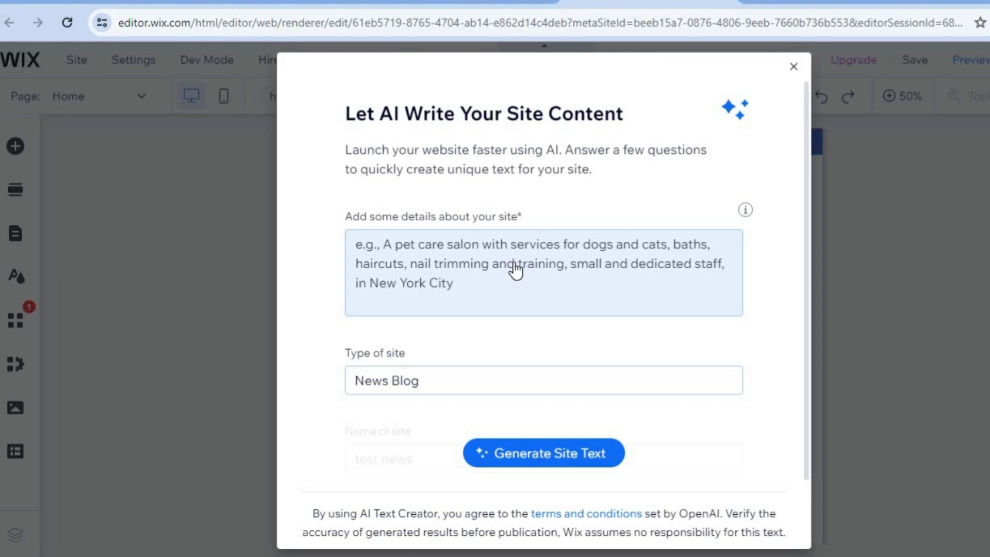
- Close the 'Let AI Write Your Site Content' dialog to reveal TheHours home page
{"action": "left_click", "coordinate": [387, 258]}
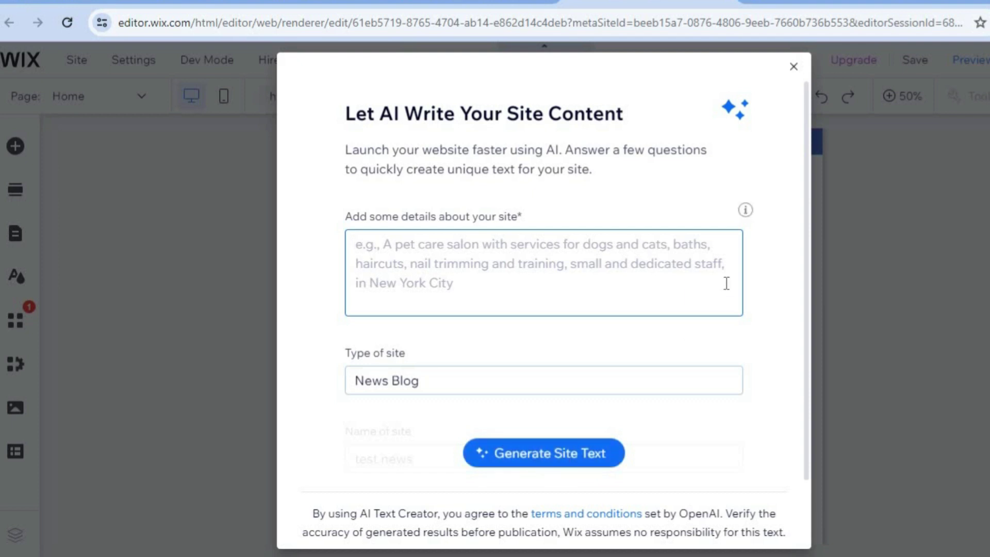
{"action": "left_click", "coordinate": [789, 69]}
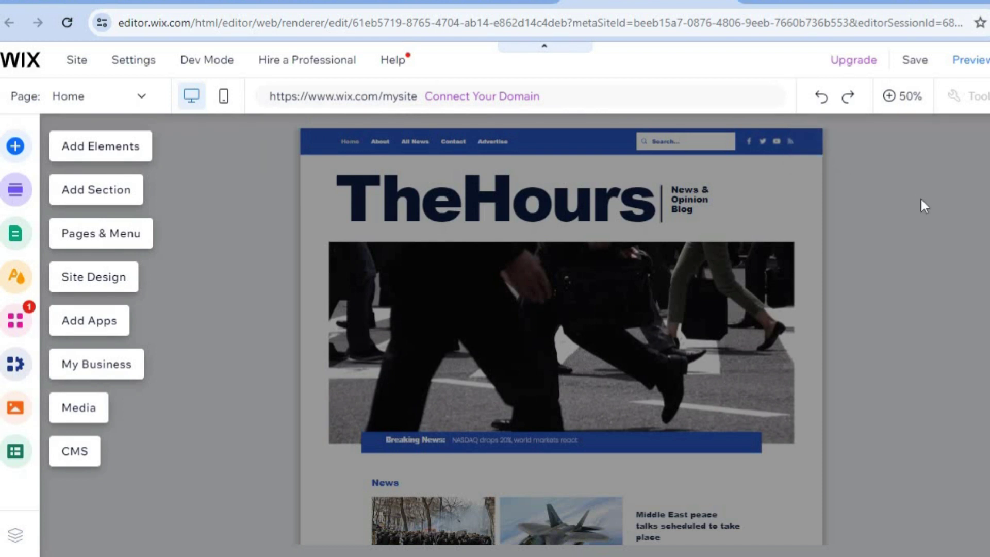
- Zoom the Home page view to 100% and scroll through it
{"action": "left_click", "coordinate": [904, 99]}
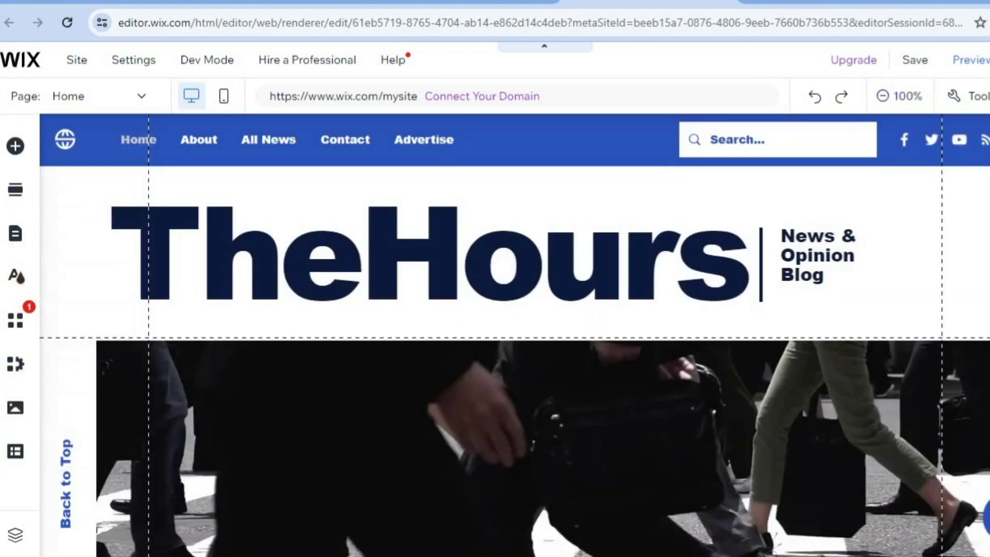
{"action": "scroll", "coordinate": [514, 335], "scroll_direction": "down", "scroll_amount": 10}
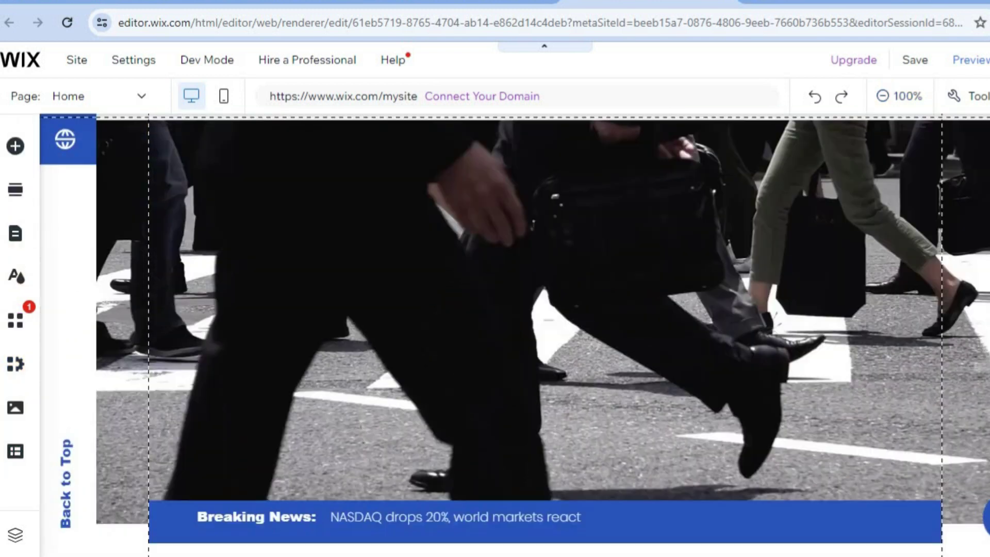
{"action": "scroll", "coordinate": [543, 335], "scroll_direction": "down", "scroll_amount": 9}
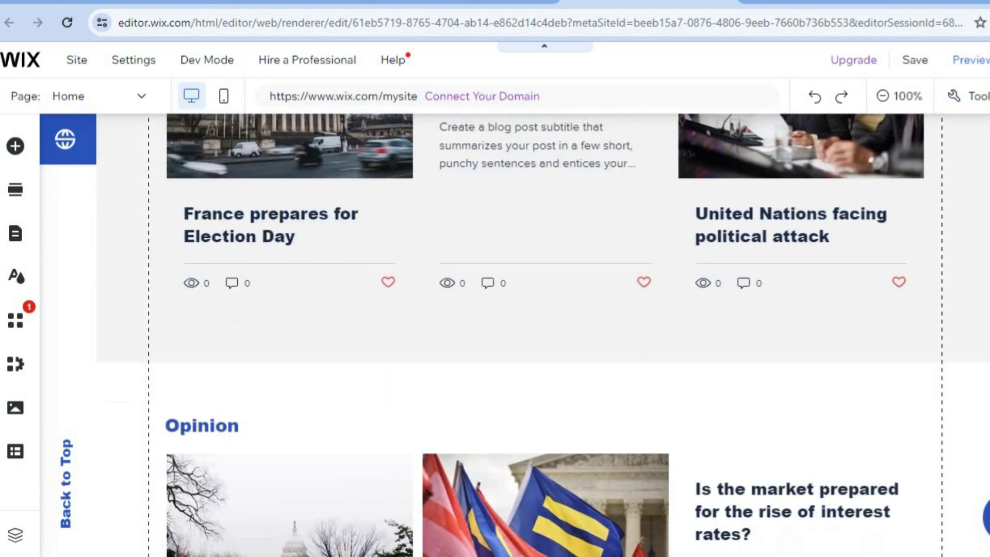
{"action": "scroll", "coordinate": [544, 335], "scroll_direction": "up", "scroll_amount": 2}
{"action": "scroll", "coordinate": [543, 336], "scroll_direction": "up", "scroll_amount": 20}
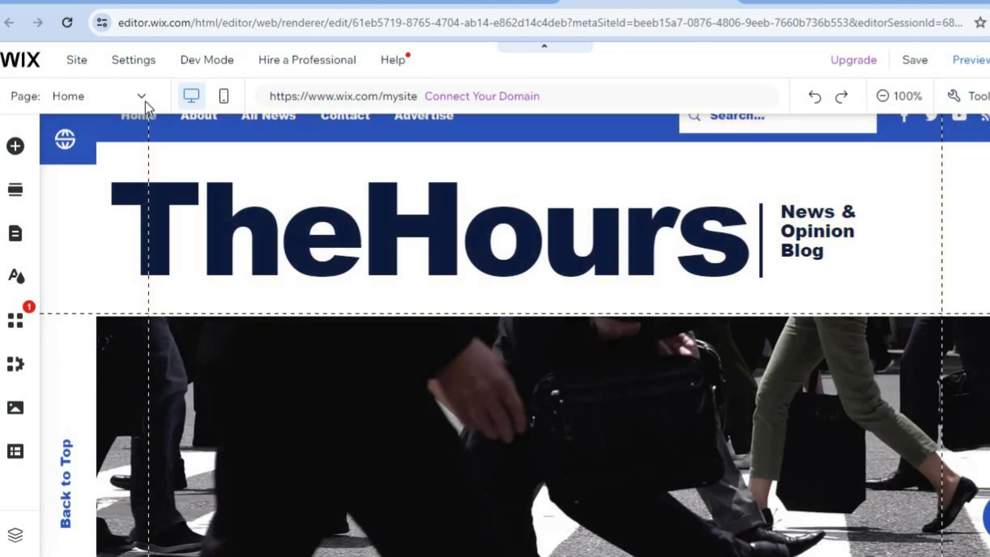
- Switch to the All News page and scroll through its blog post list
{"action": "left_click", "coordinate": [103, 96]}
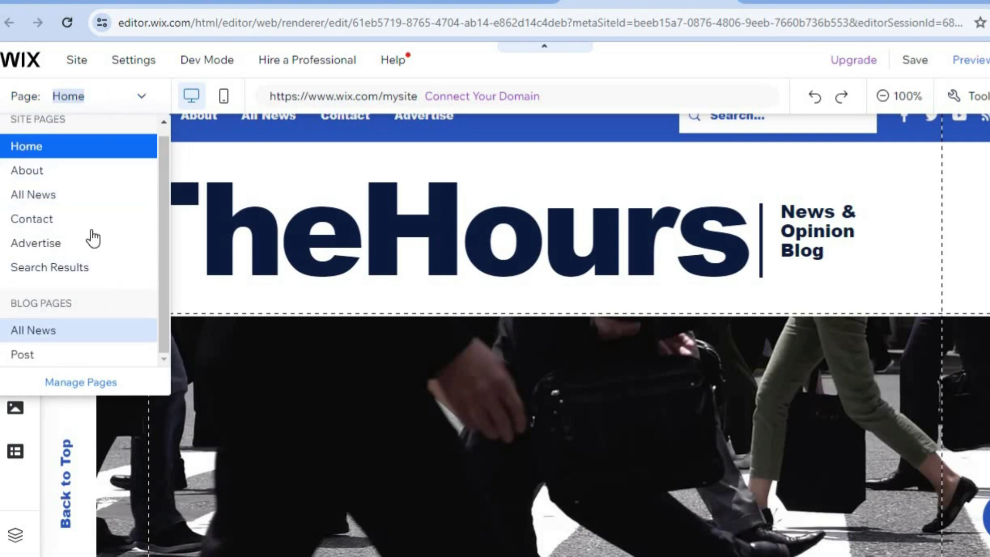
{"action": "left_click", "coordinate": [61, 195]}
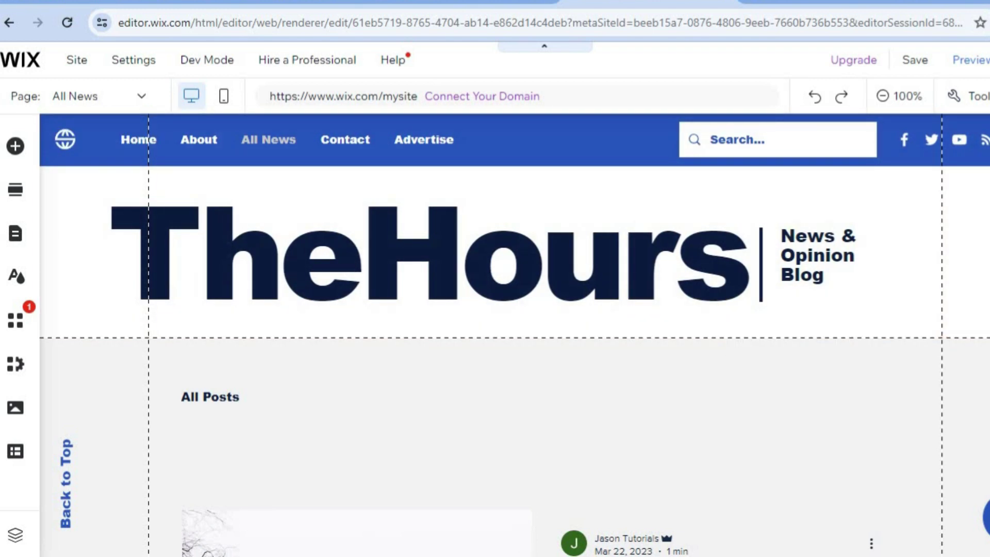
{"action": "scroll", "coordinate": [495, 335], "scroll_direction": "down", "scroll_amount": 8}
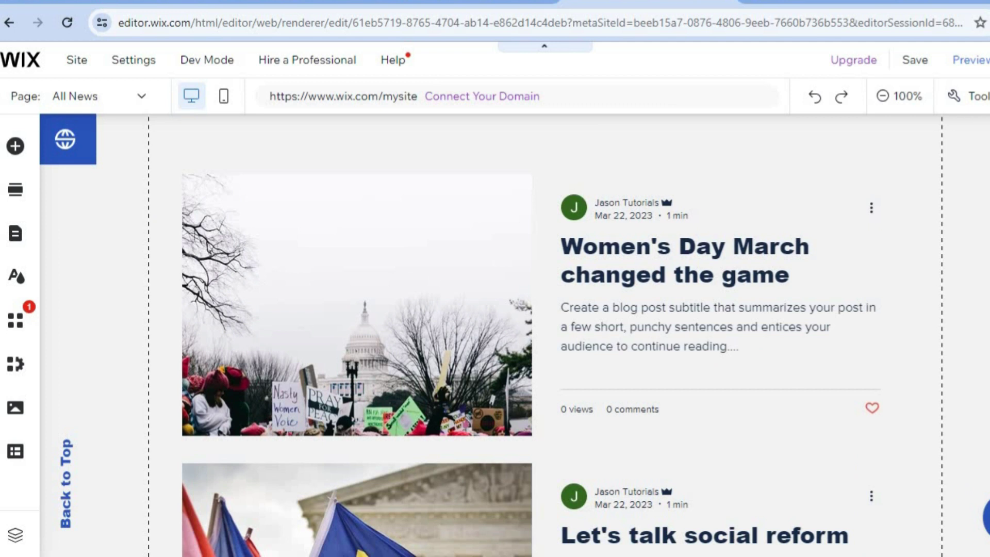
{"action": "scroll", "coordinate": [497, 340], "scroll_direction": "up", "scroll_amount": 7}
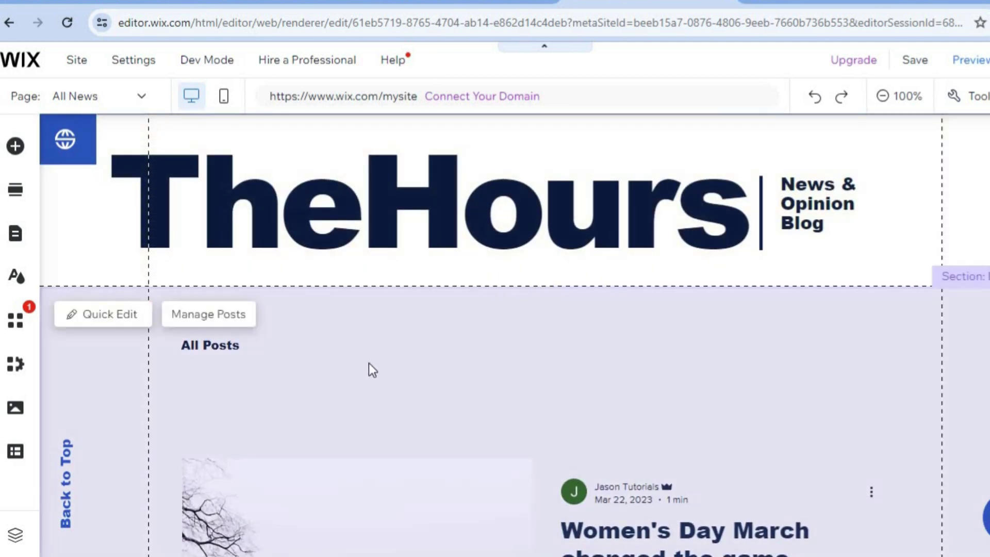
- Open Manage Posts from the blog element, try Create New Post, and go back
{"action": "left_click", "coordinate": [207, 315]}
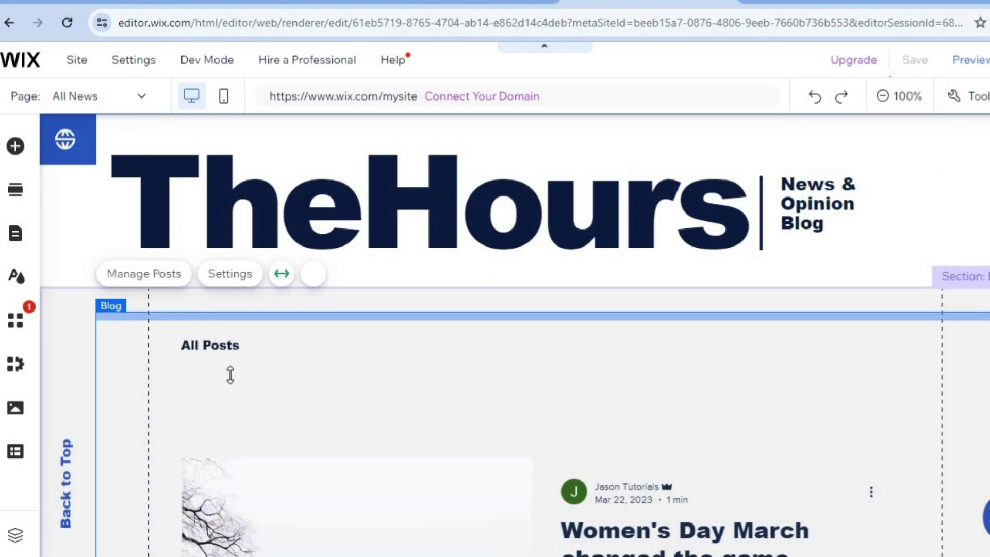
{"action": "left_click", "coordinate": [166, 281]}
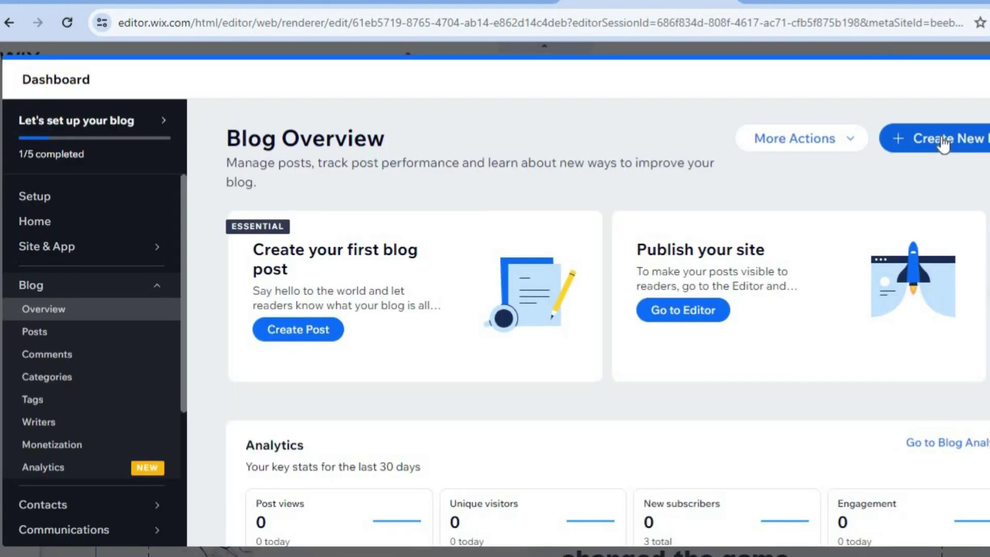
{"action": "left_click", "coordinate": [943, 143]}
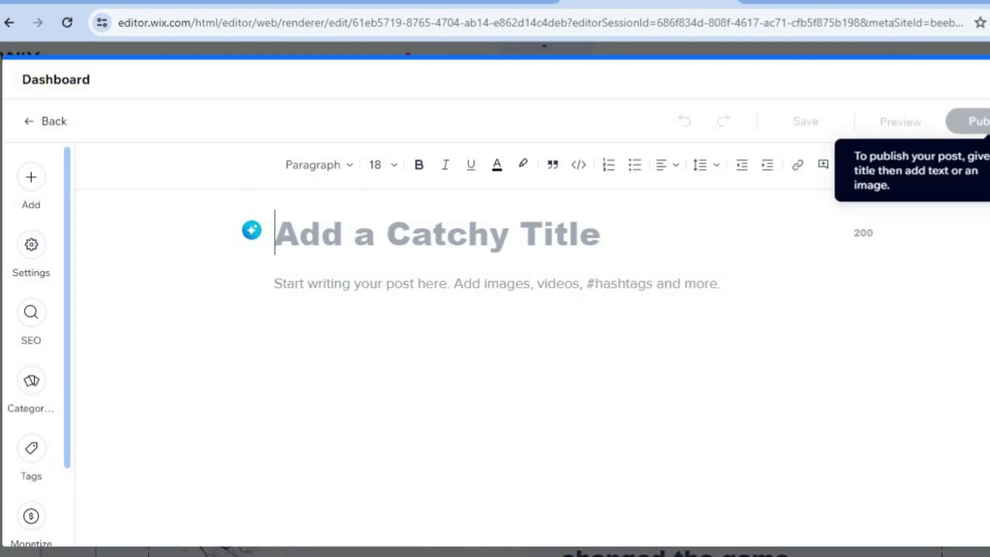
{"action": "left_click", "coordinate": [44, 127]}
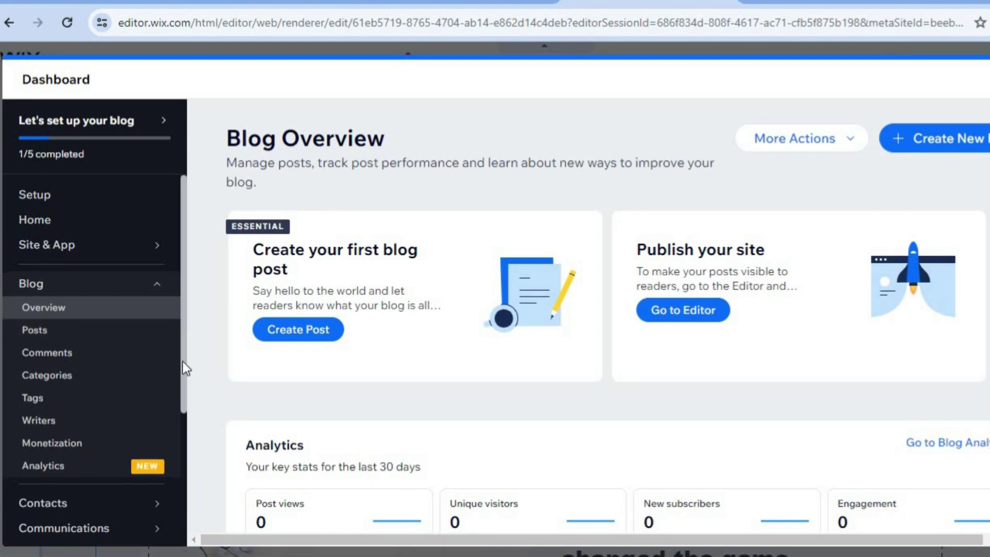
- Scroll through the Blog Overview's stats, templates and blogging tools
{"action": "scroll", "coordinate": [183, 367], "scroll_direction": "down", "scroll_amount": 2}
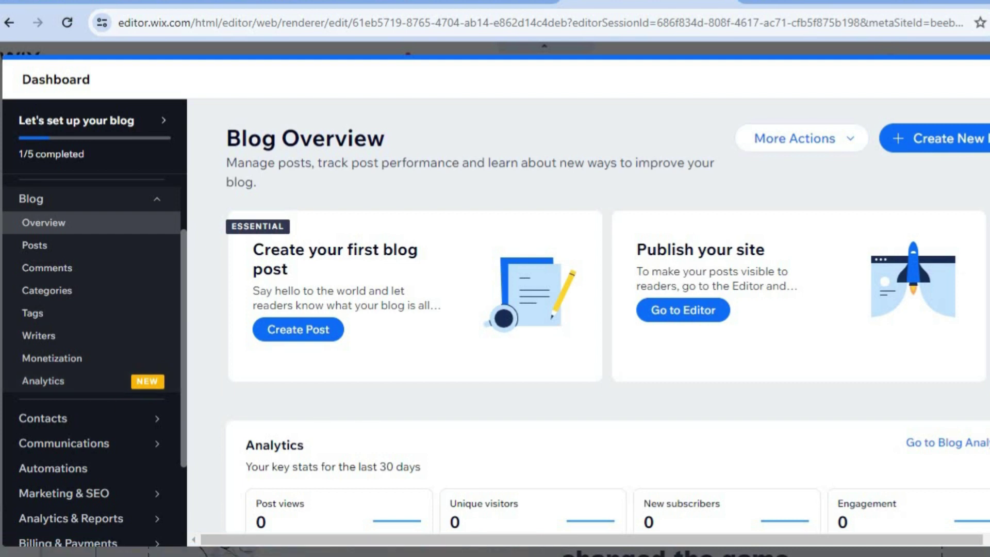
{"action": "scroll", "coordinate": [608, 342], "scroll_direction": "down", "scroll_amount": 5}
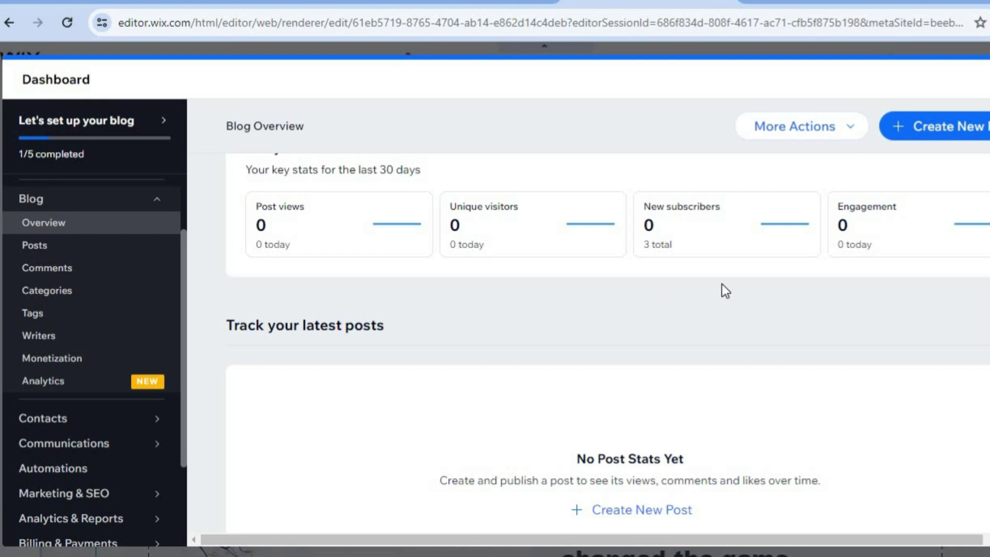
{"action": "scroll", "coordinate": [608, 340], "scroll_direction": "down", "scroll_amount": 10}
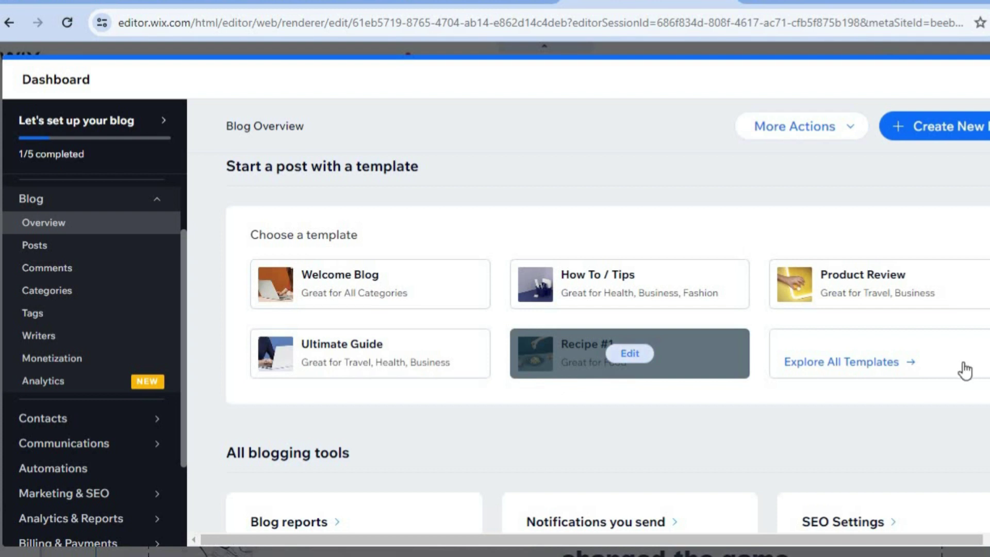
{"action": "scroll", "coordinate": [608, 356], "scroll_direction": "down", "scroll_amount": 6}
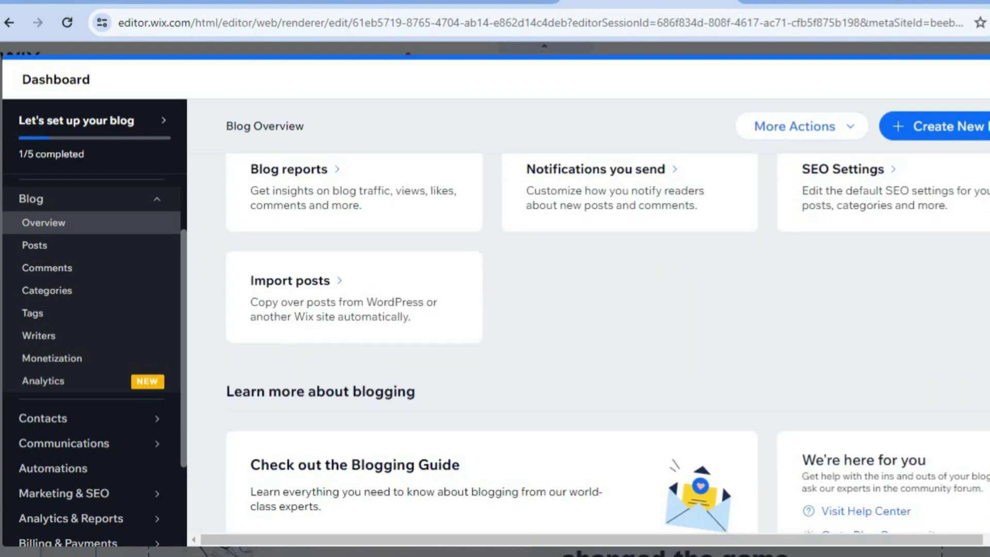
{"action": "scroll", "coordinate": [608, 325], "scroll_direction": "down", "scroll_amount": 3}
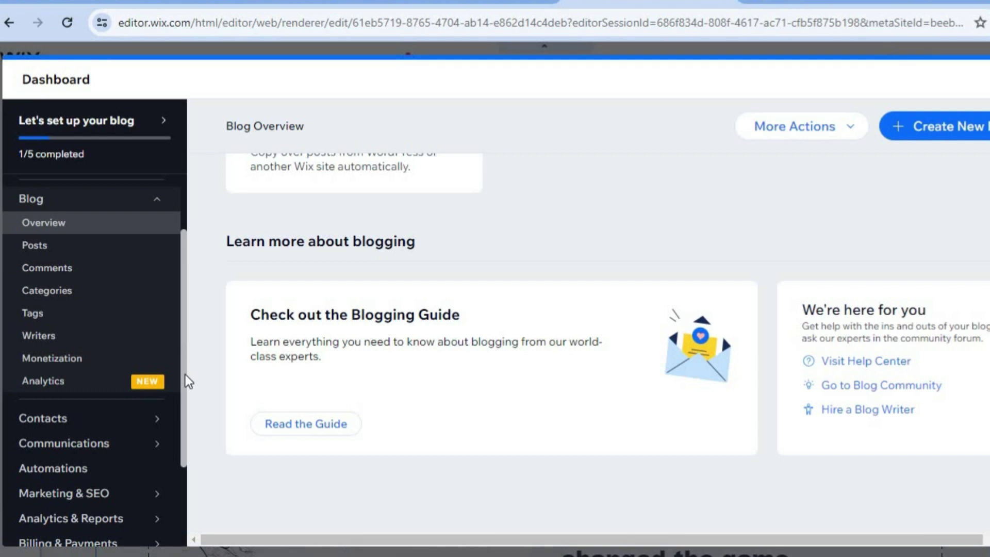
{"action": "scroll", "coordinate": [185, 381], "scroll_direction": "down", "scroll_amount": 3}
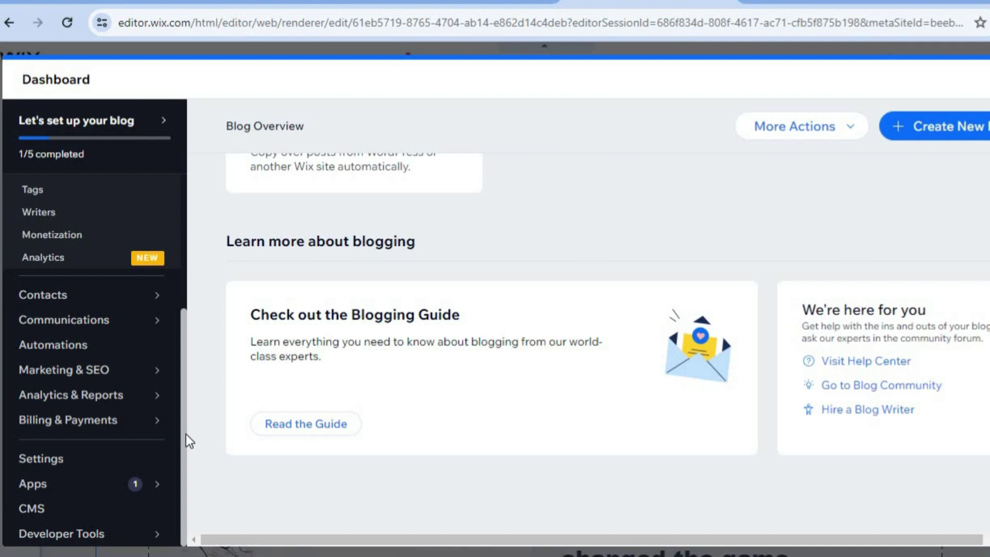
{"action": "mouse_move", "coordinate": [101, 427]}
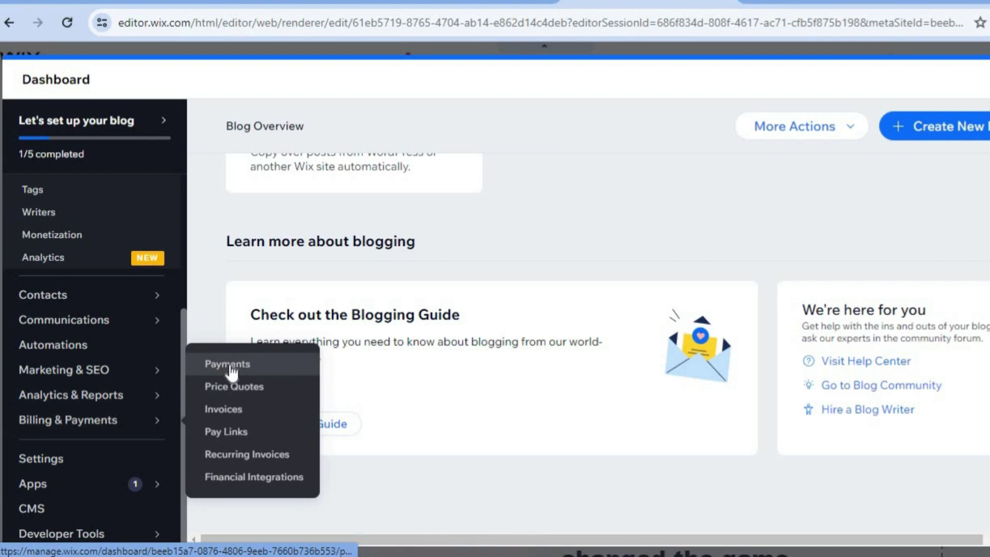
- Review the Payments and payment methods settings, dismiss the location prompt, and close the dashboard
{"action": "left_click", "coordinate": [230, 365]}
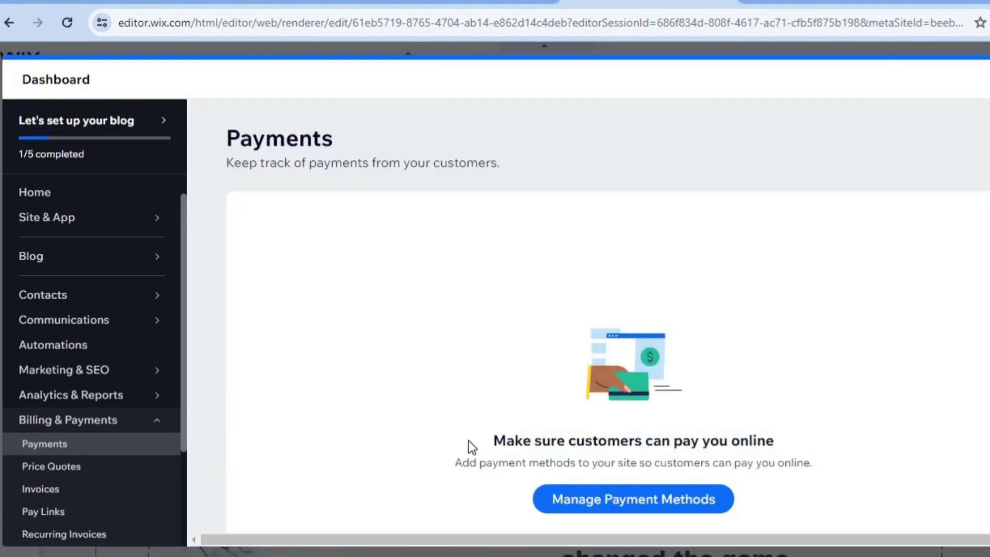
{"action": "left_click", "coordinate": [617, 494]}
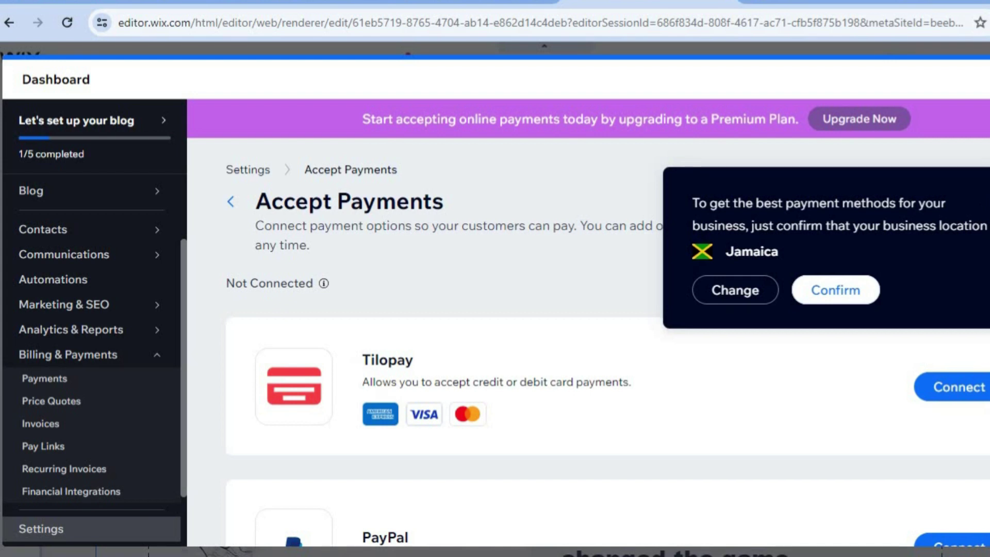
{"action": "key", "text": "Return"}
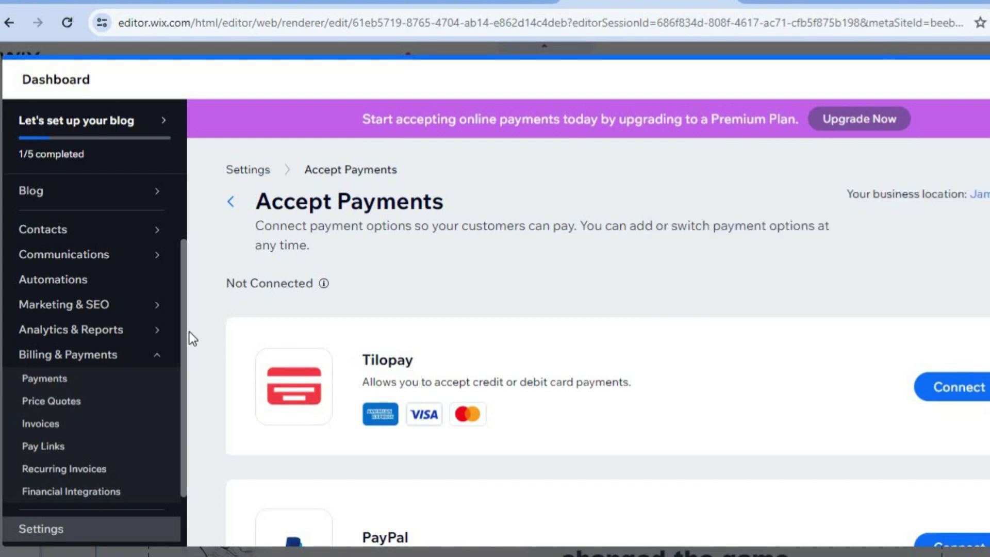
{"action": "mouse_move", "coordinate": [116, 307]}
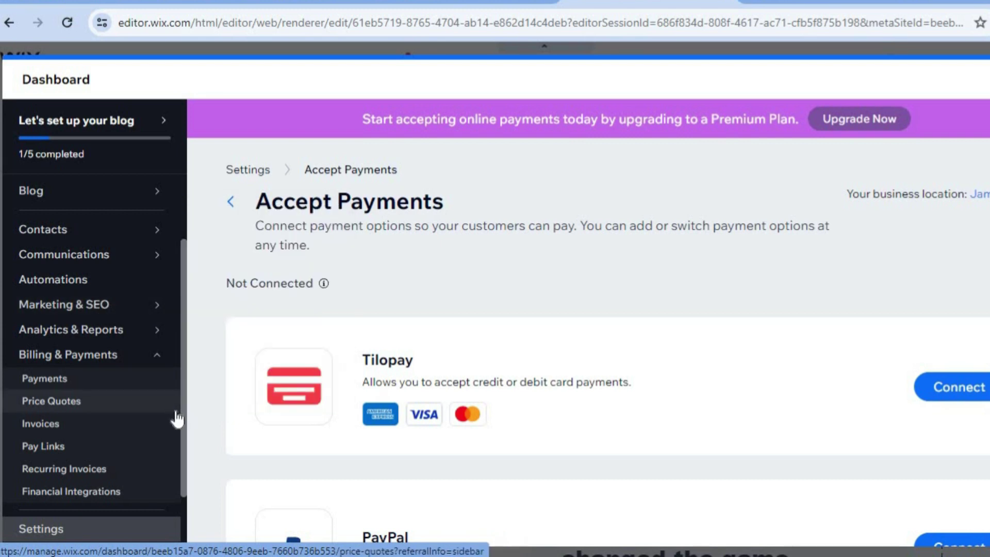
{"action": "scroll", "coordinate": [181, 358], "scroll_direction": "up", "scroll_amount": 3}
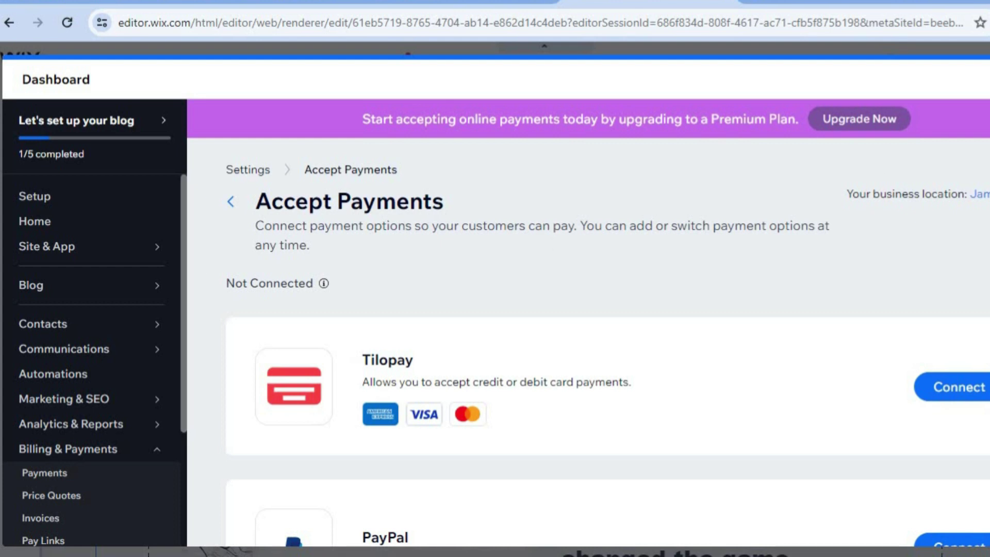
{"action": "key", "text": "Escape"}
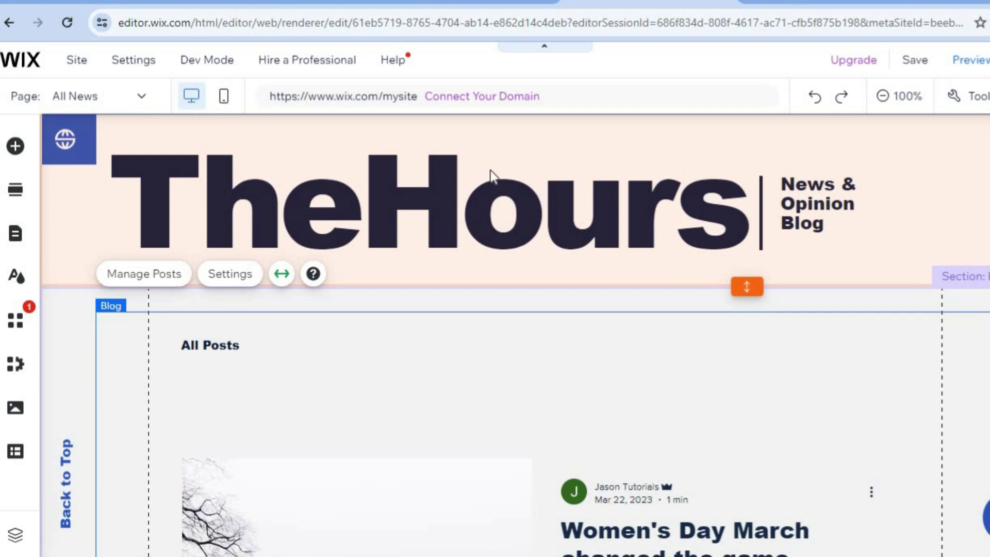
{"action": "left_click", "coordinate": [457, 184]}
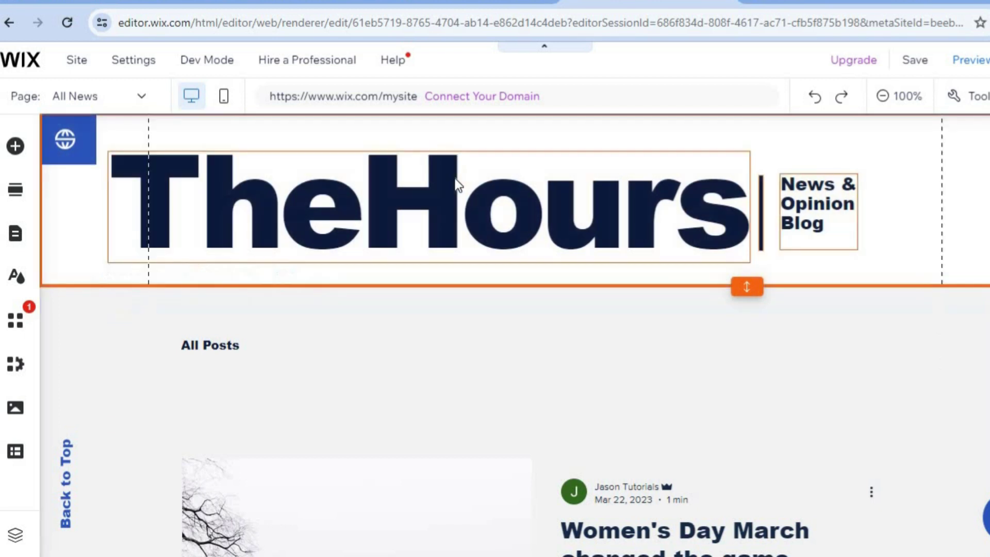
{"action": "double_click", "coordinate": [502, 207]}
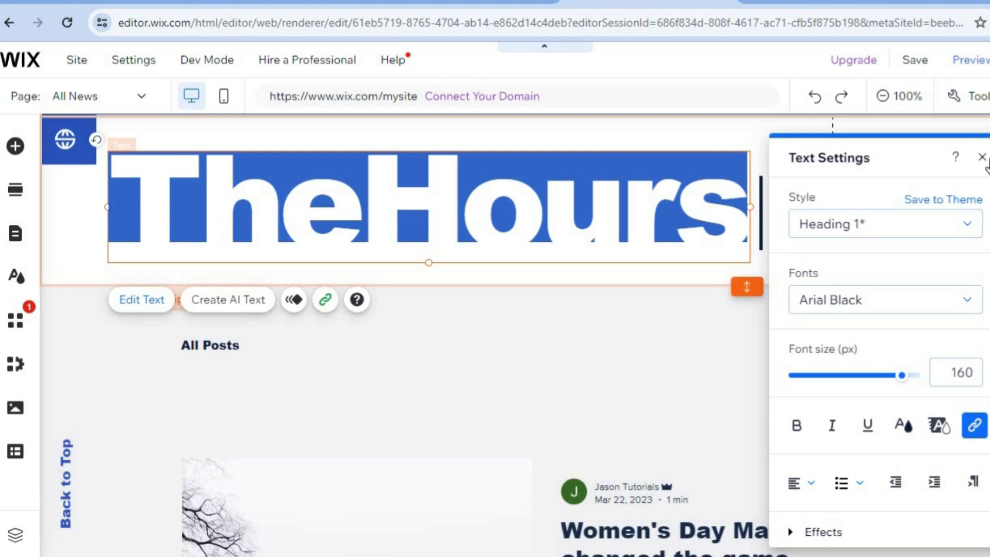
{"action": "left_click", "coordinate": [982, 158]}
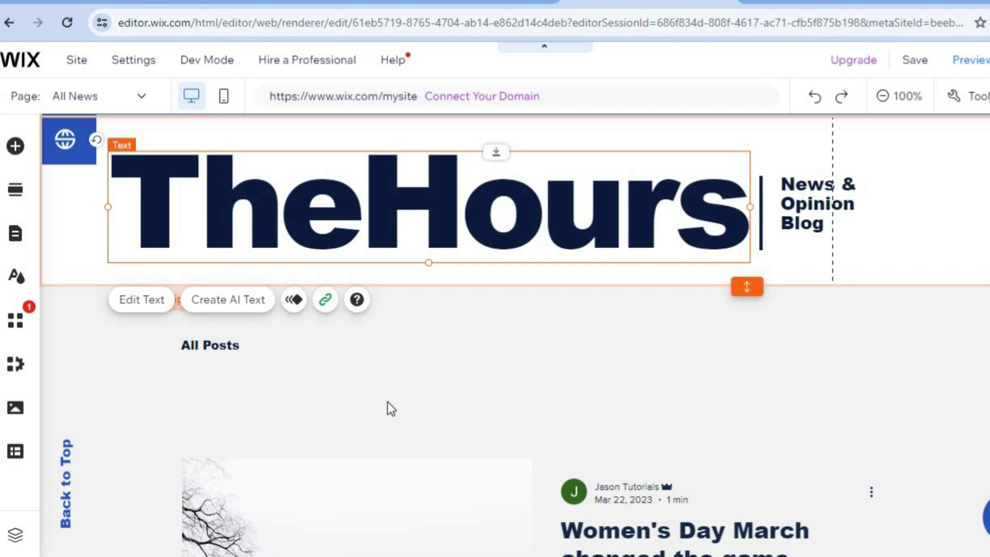
{"action": "scroll", "coordinate": [495, 336], "scroll_direction": "down", "scroll_amount": 6}
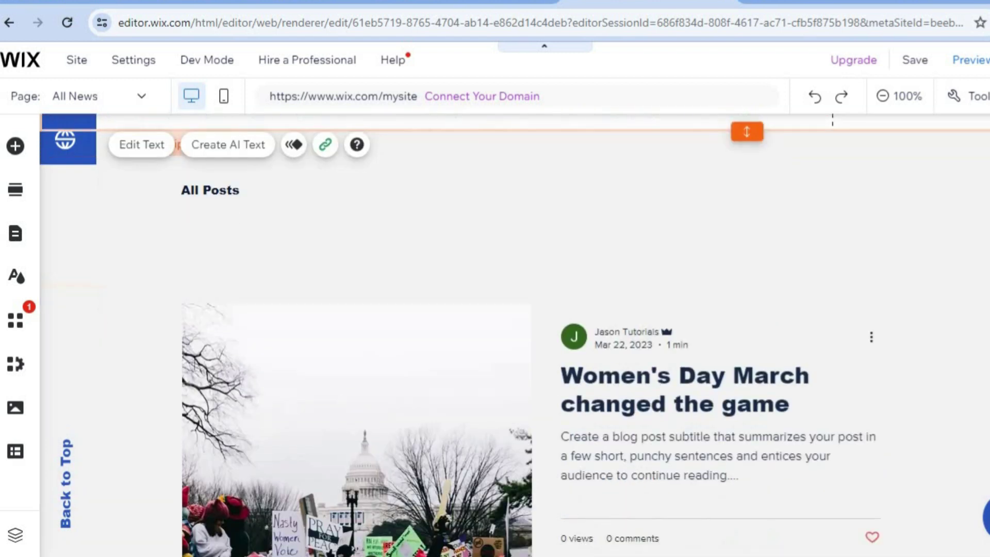
{"action": "scroll", "coordinate": [540, 360], "scroll_direction": "up", "scroll_amount": 5}
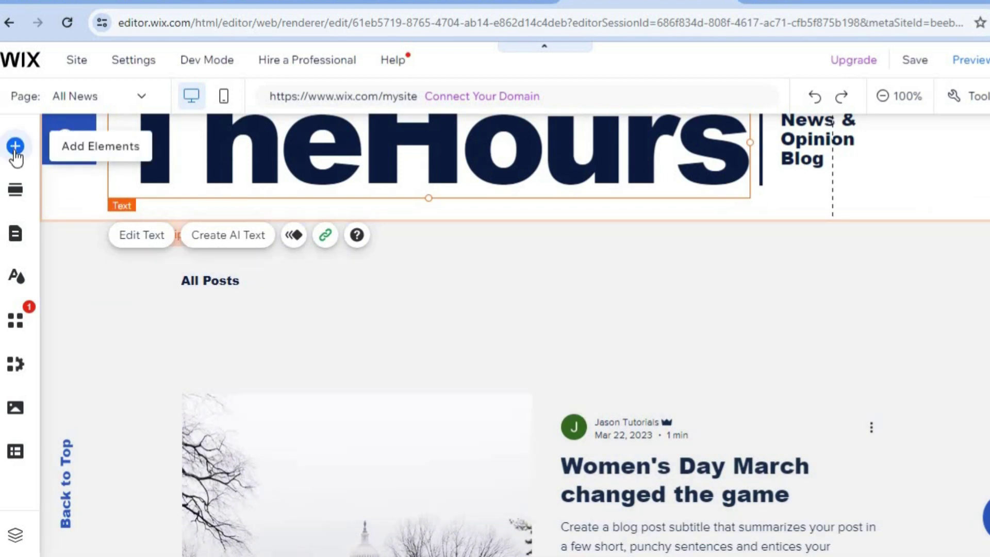
{"action": "left_click", "coordinate": [15, 147]}
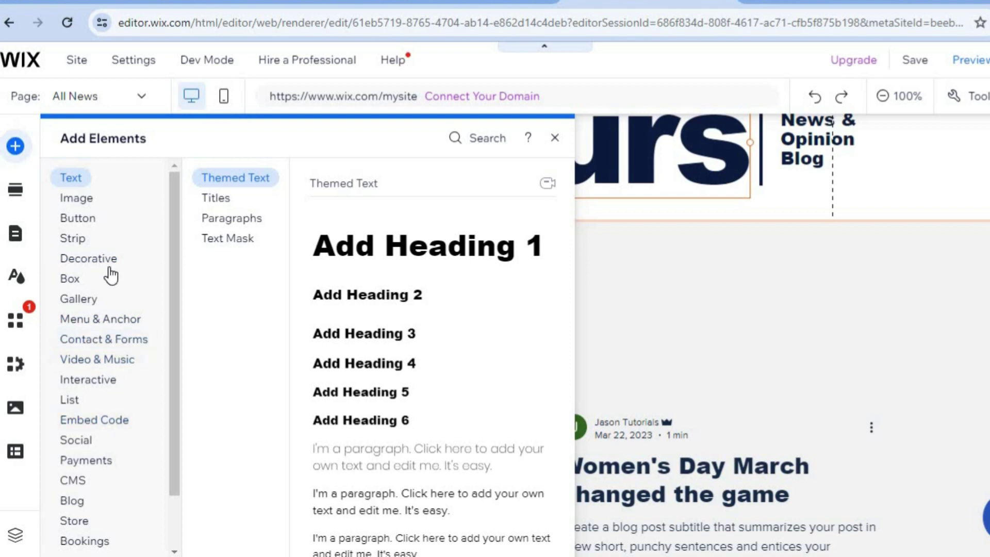
{"action": "left_click", "coordinate": [79, 262]}
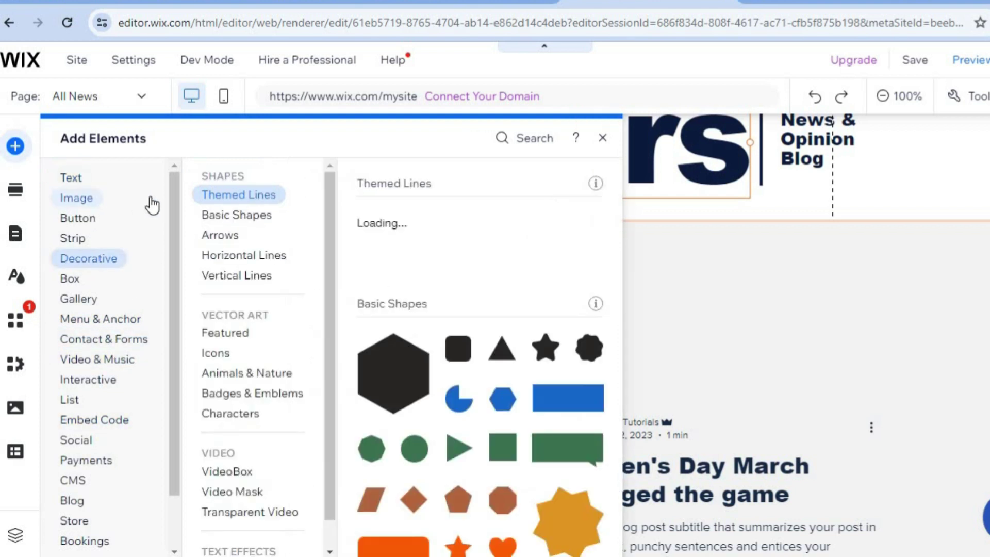
{"action": "left_click", "coordinate": [151, 198]}
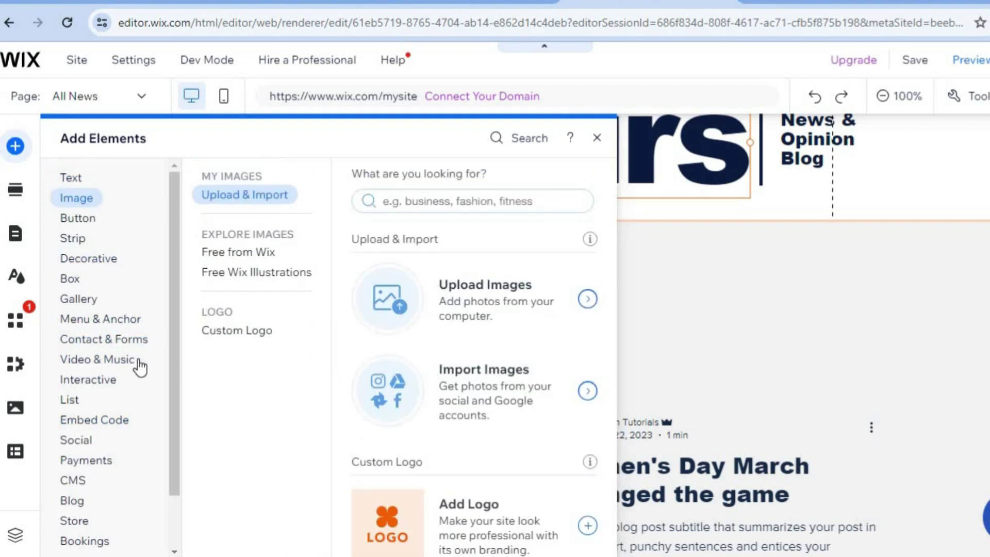
{"action": "left_click_drag", "start_coordinate": [170, 362], "coordinate": [171, 367]}
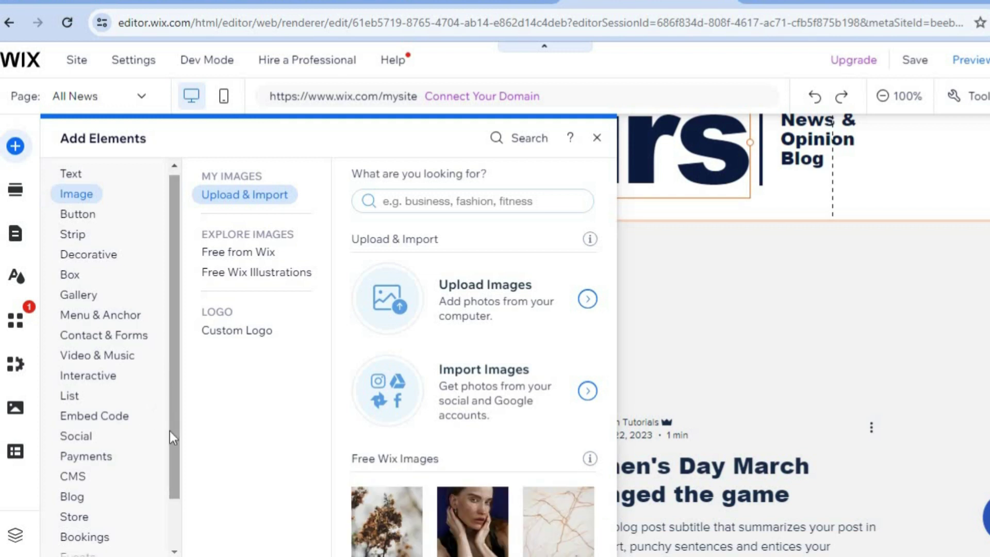
{"action": "scroll", "coordinate": [168, 495], "scroll_direction": "down", "scroll_amount": 3}
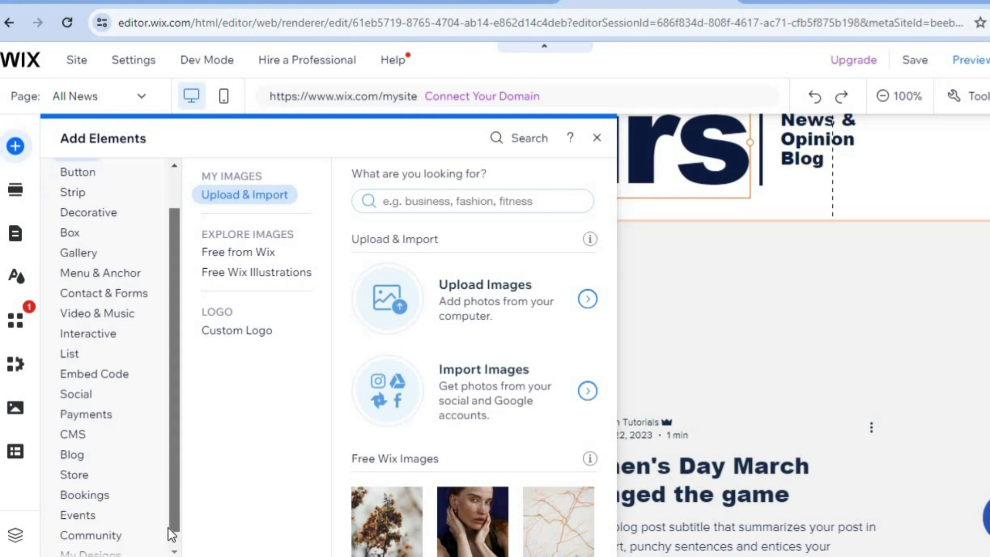
{"action": "scroll", "coordinate": [159, 330], "scroll_direction": "up", "scroll_amount": 3}
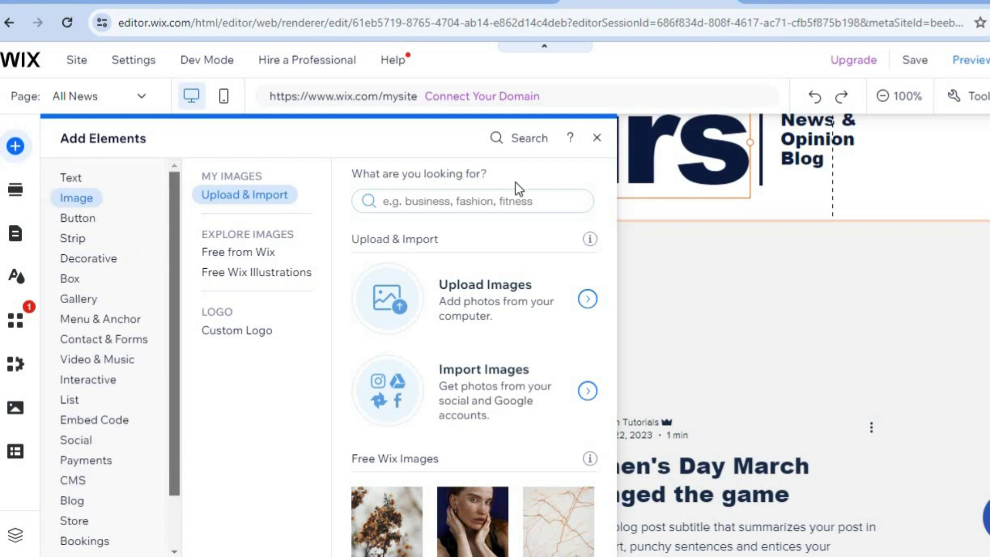
{"action": "left_click", "coordinate": [592, 136]}
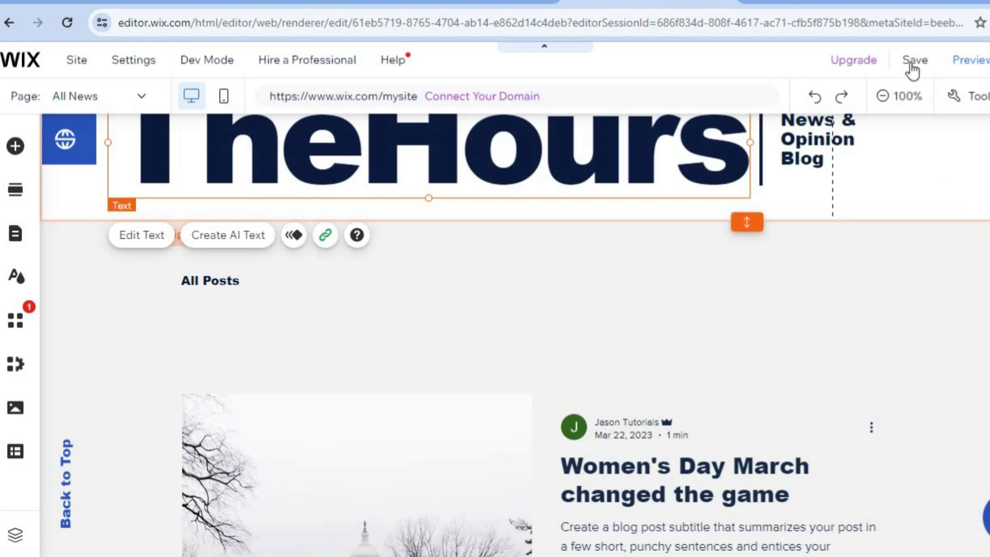
{"action": "mouse_move", "coordinate": [912, 63]}
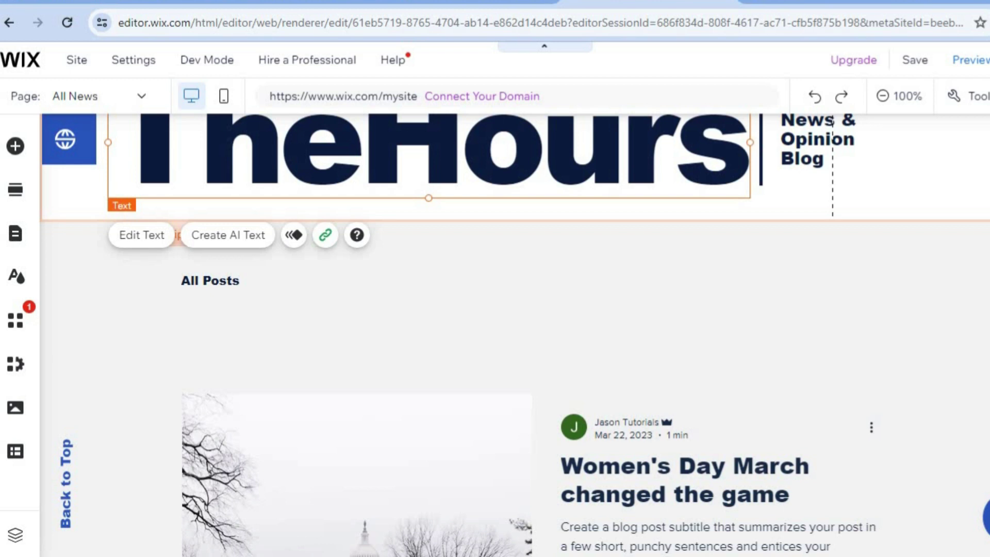
{"action": "scroll", "coordinate": [516, 222], "scroll_direction": "up", "scroll_amount": 3}
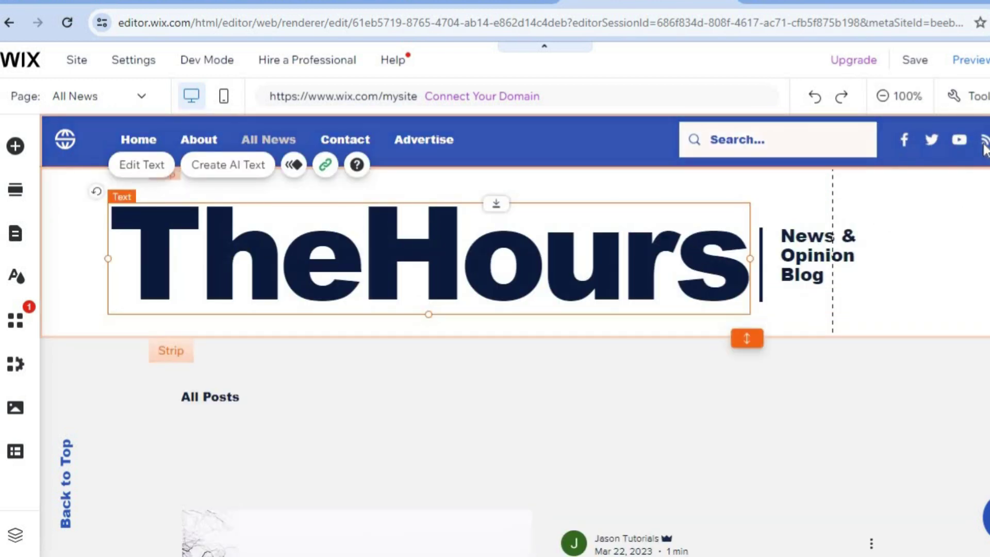
{"action": "left_click", "coordinate": [984, 144]}
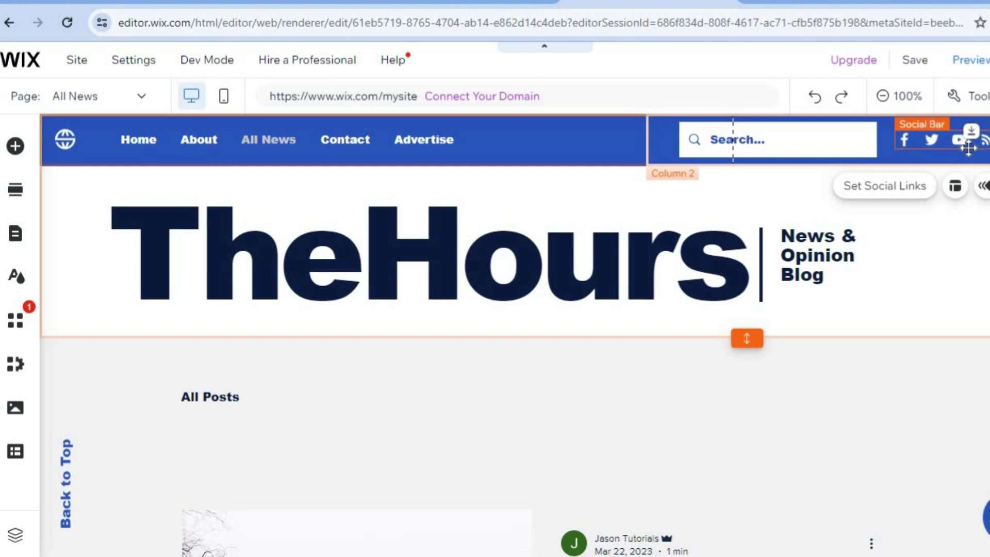
{"action": "left_click", "coordinate": [891, 186]}
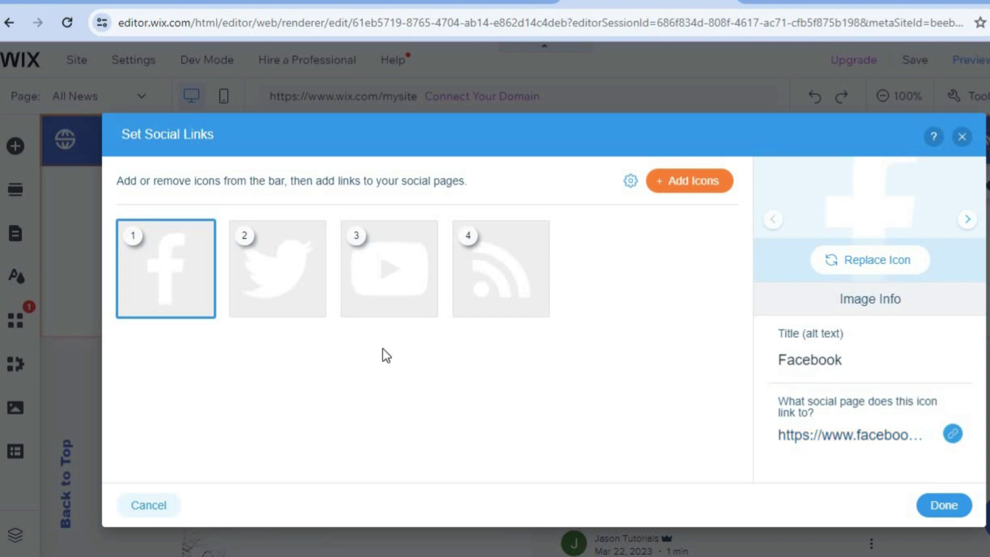
{"action": "left_click", "coordinate": [274, 292]}
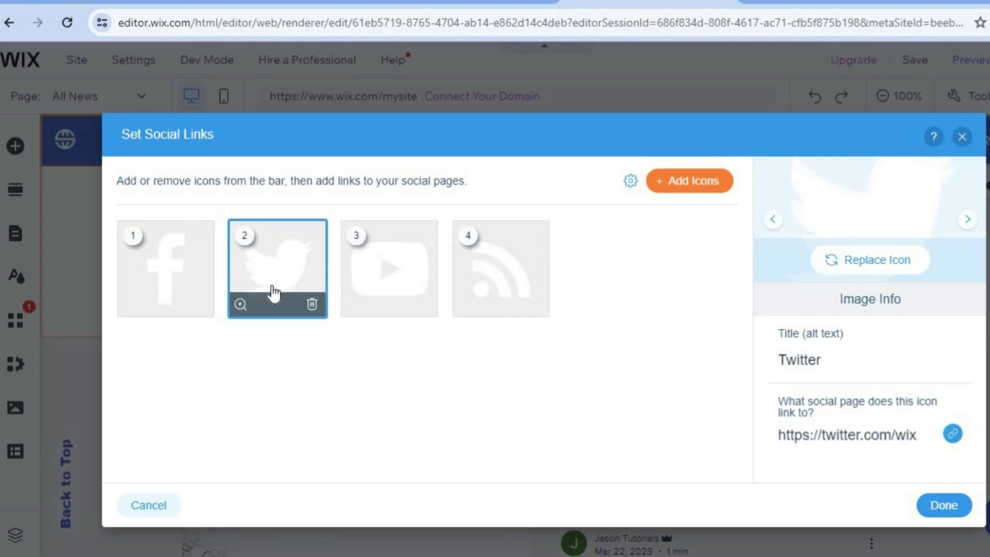
{"action": "left_click", "coordinate": [390, 279]}
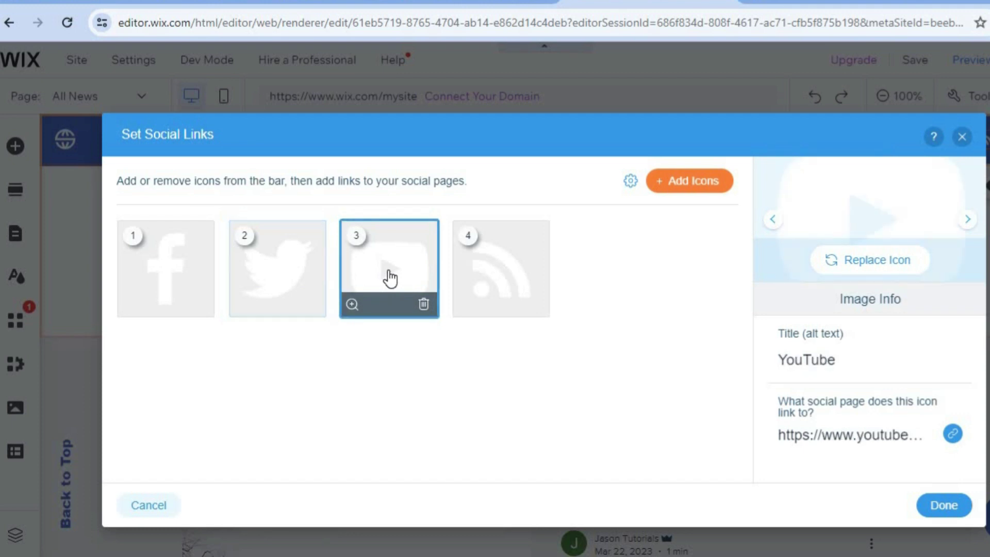
{"action": "left_click", "coordinate": [498, 284]}
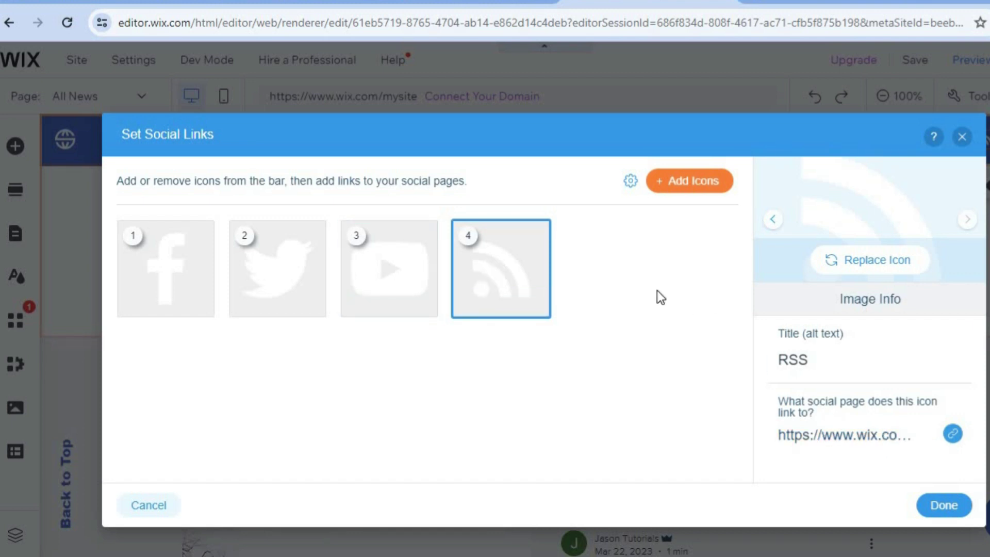
{"action": "left_click", "coordinate": [678, 183]}
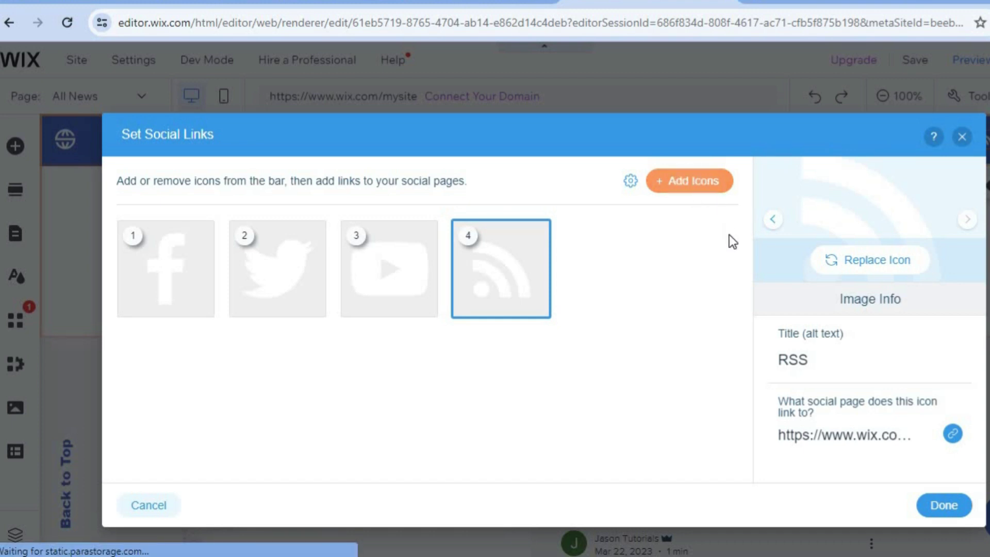
{"action": "left_click", "coordinate": [673, 179]}
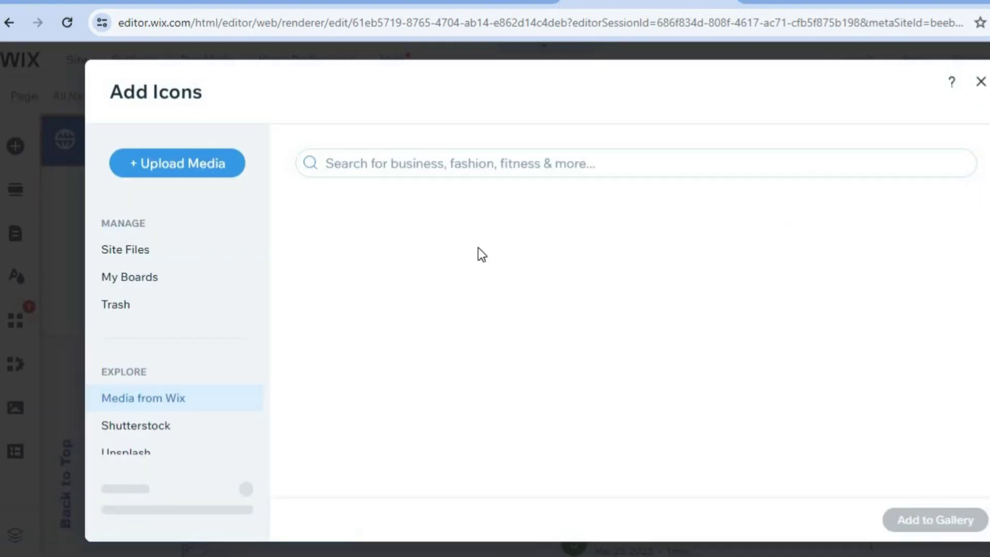
{"action": "mouse_move", "coordinate": [557, 361]}
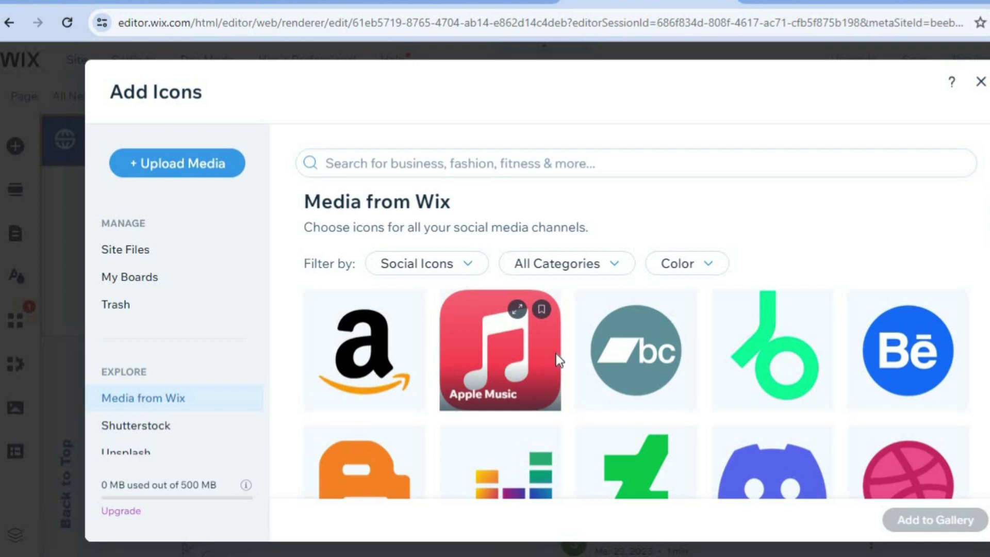
{"action": "mouse_move", "coordinate": [720, 321]}
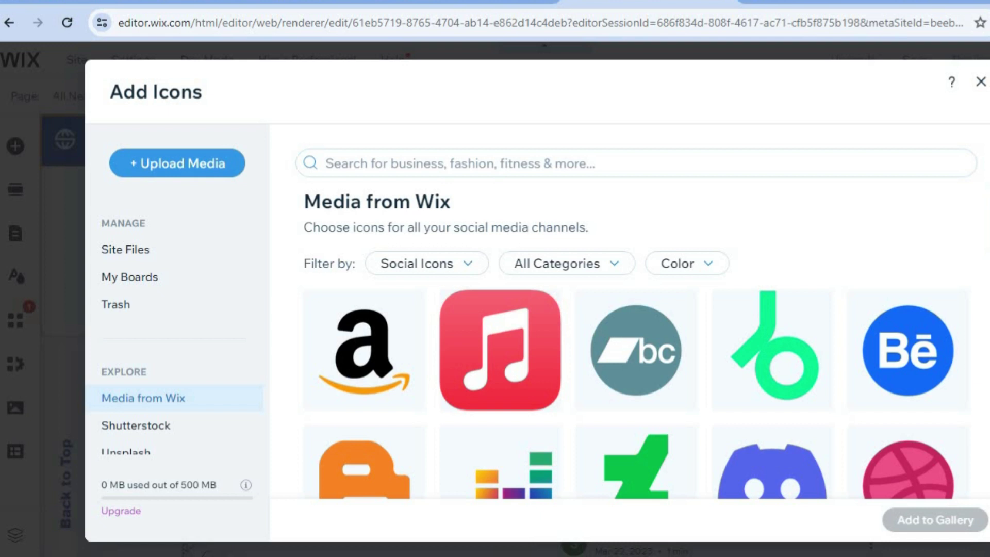
{"action": "left_click", "coordinate": [982, 84]}
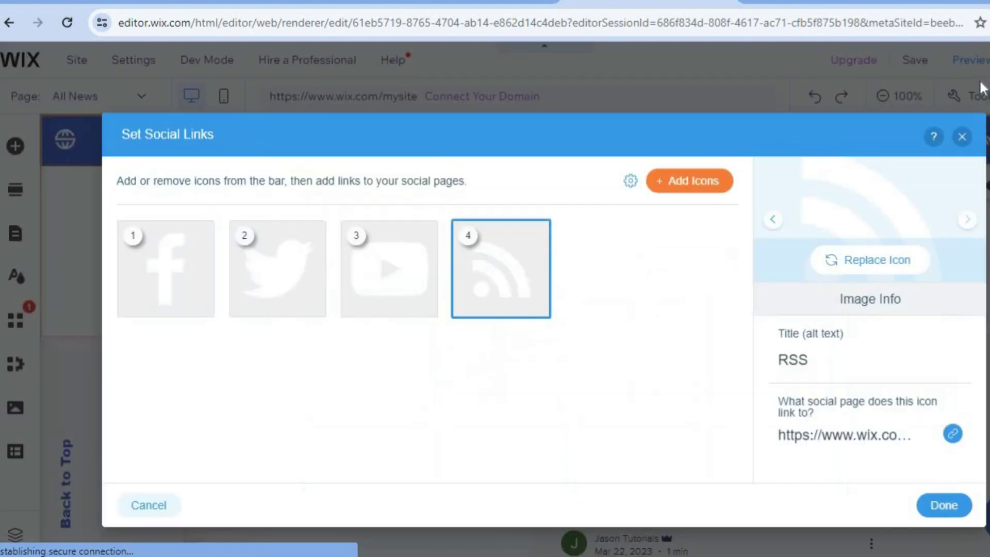
{"action": "left_click", "coordinate": [960, 138]}
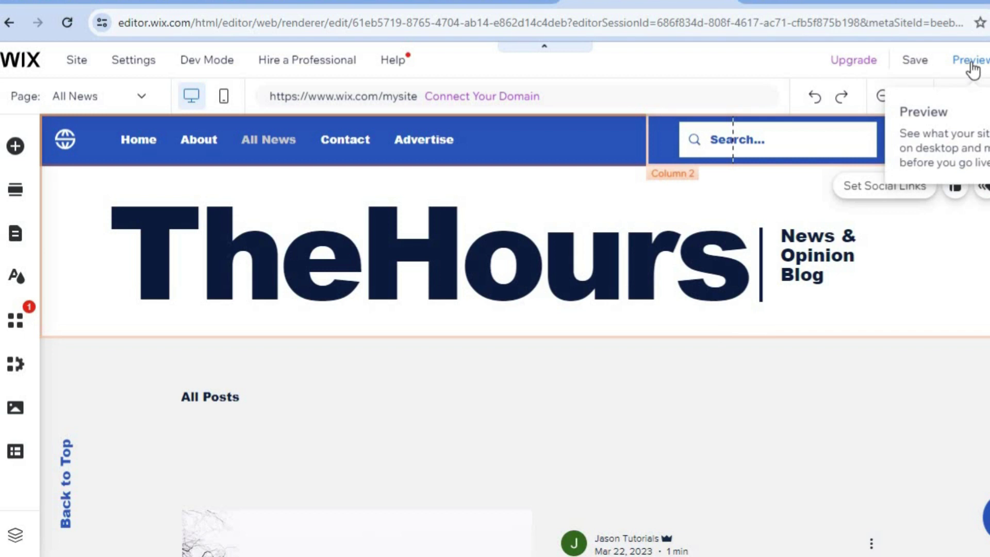
- Preview the All News page and scroll through posts like 'Chicago wins World Series'
{"action": "left_click", "coordinate": [971, 61]}
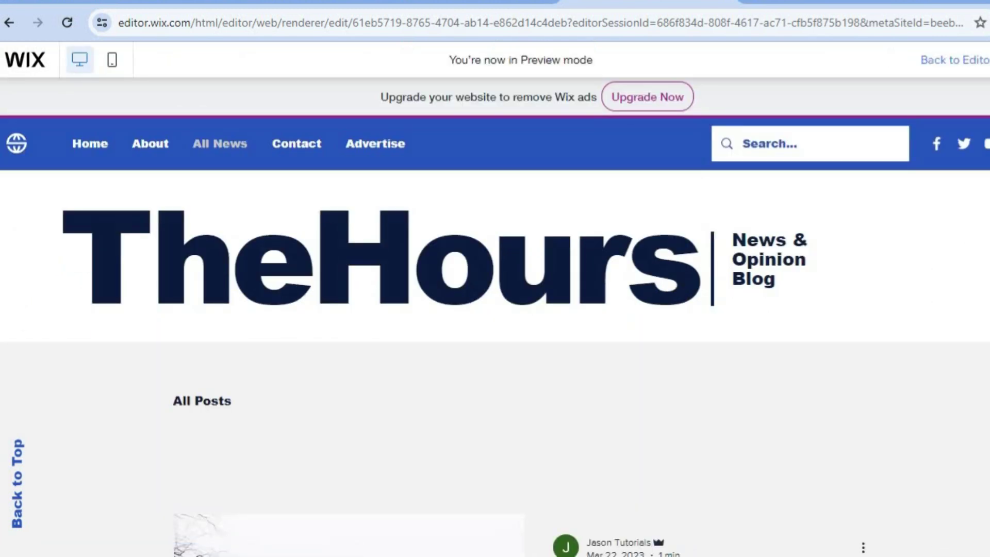
{"action": "scroll", "coordinate": [495, 335], "scroll_direction": "down", "scroll_amount": 15}
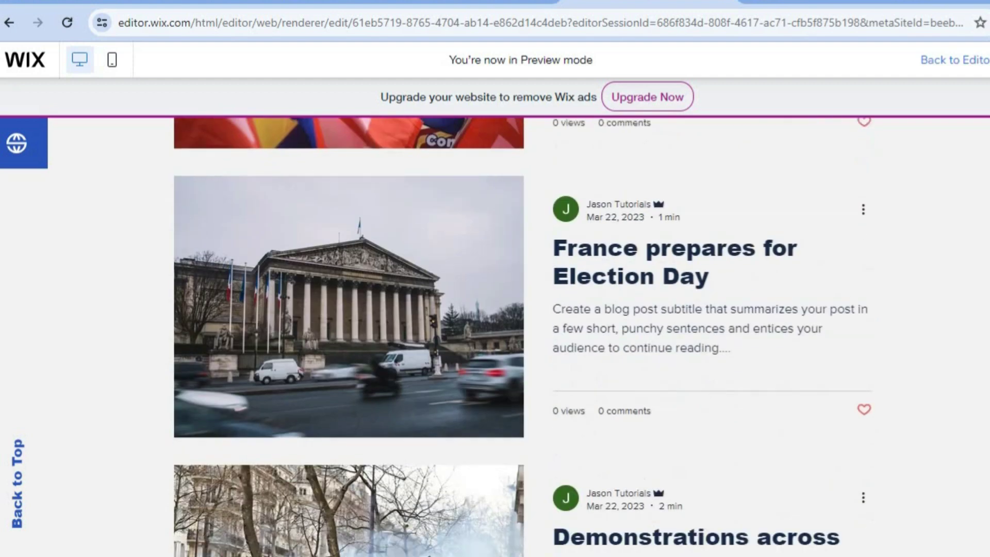
{"action": "scroll", "coordinate": [495, 335], "scroll_direction": "down", "scroll_amount": 3}
{"action": "scroll", "coordinate": [495, 335], "scroll_direction": "down", "scroll_amount": 10}
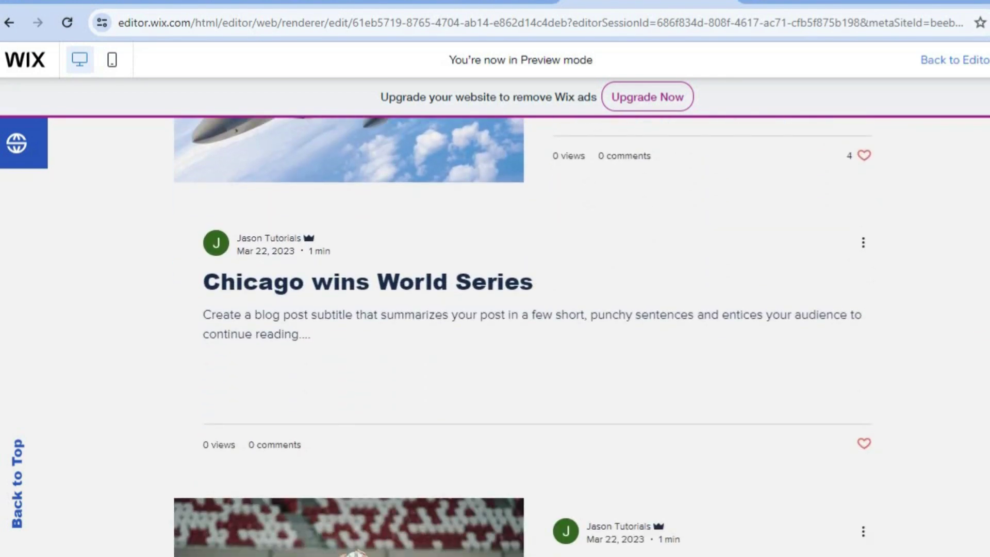
{"action": "scroll", "coordinate": [495, 335], "scroll_direction": "down", "scroll_amount": 14}
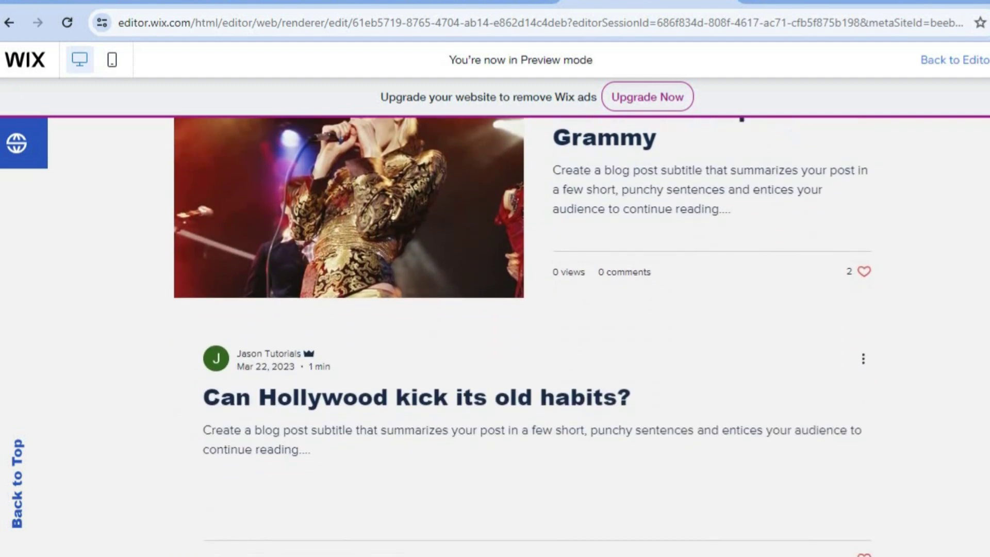